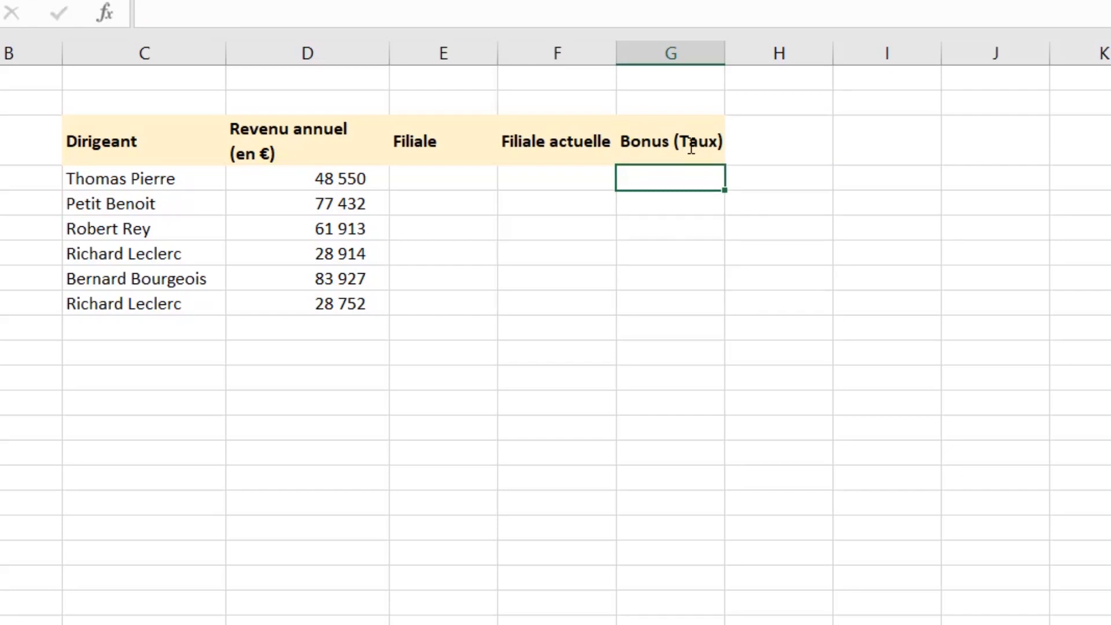
Examine the leader and annual revenue entries, and the Année, Pays, Filiale and Nom dirigeant columns on the BD sheet
click(128, 199)
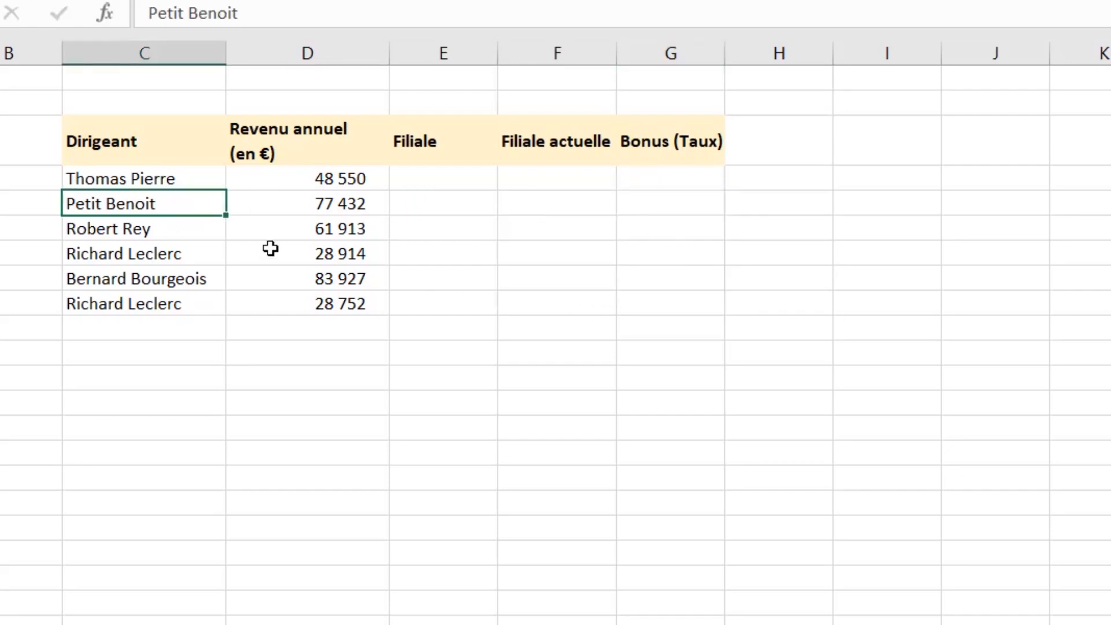
click(293, 234)
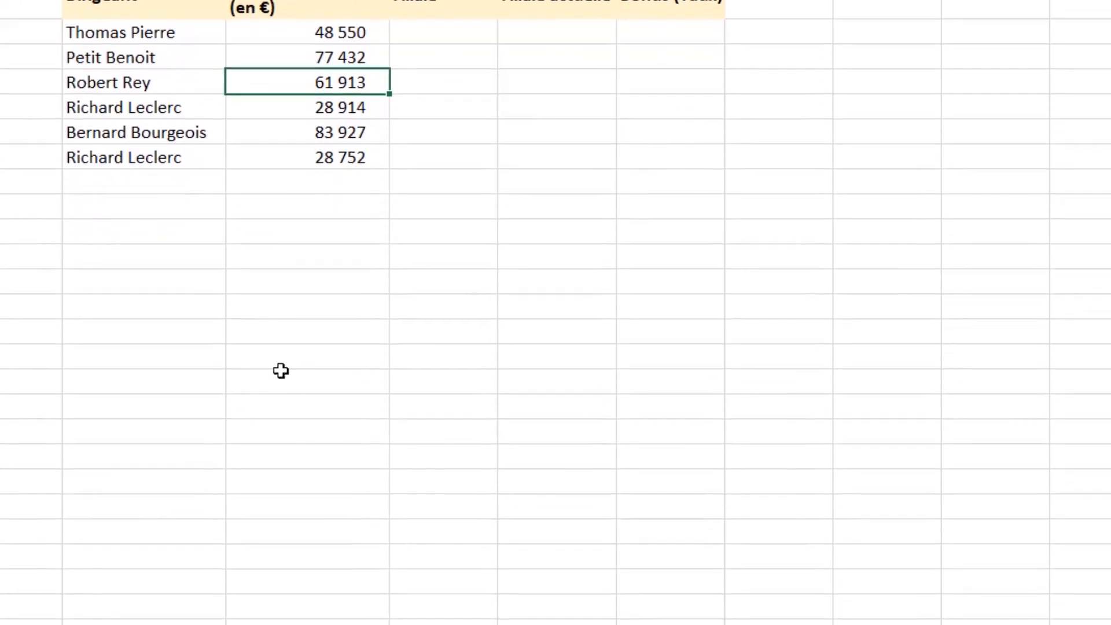
click(101, 599)
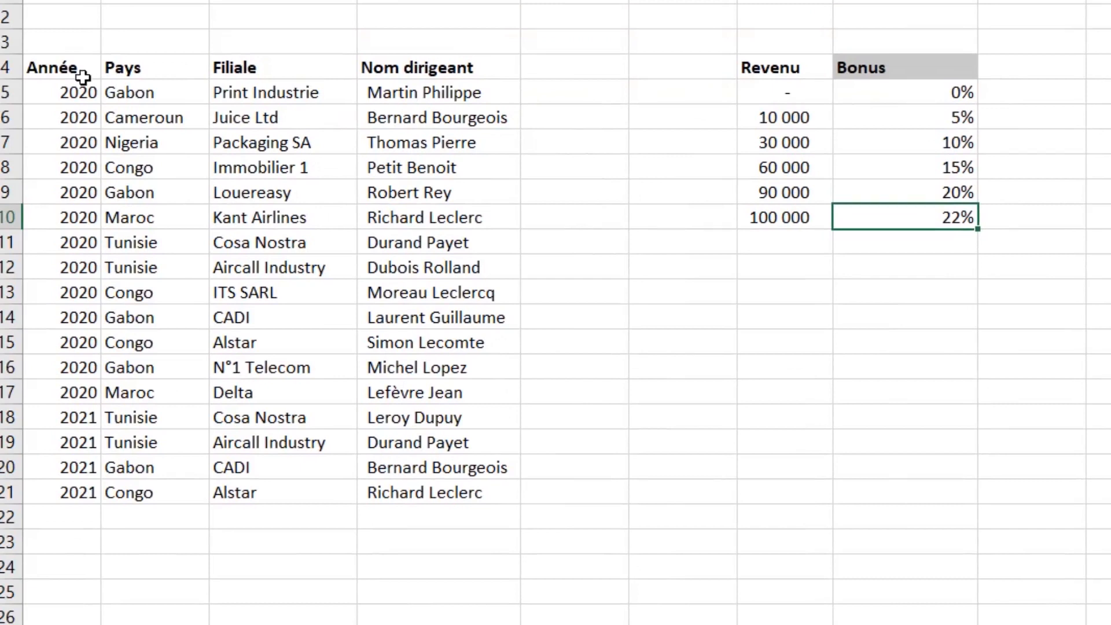
drag(82, 68, 445, 486)
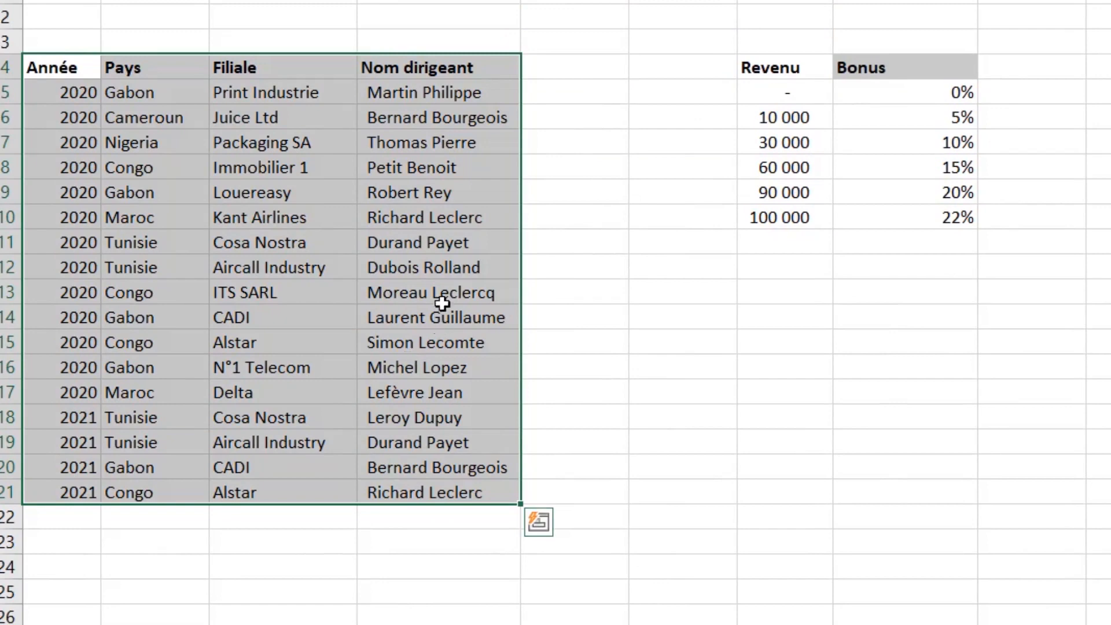
click(449, 232)
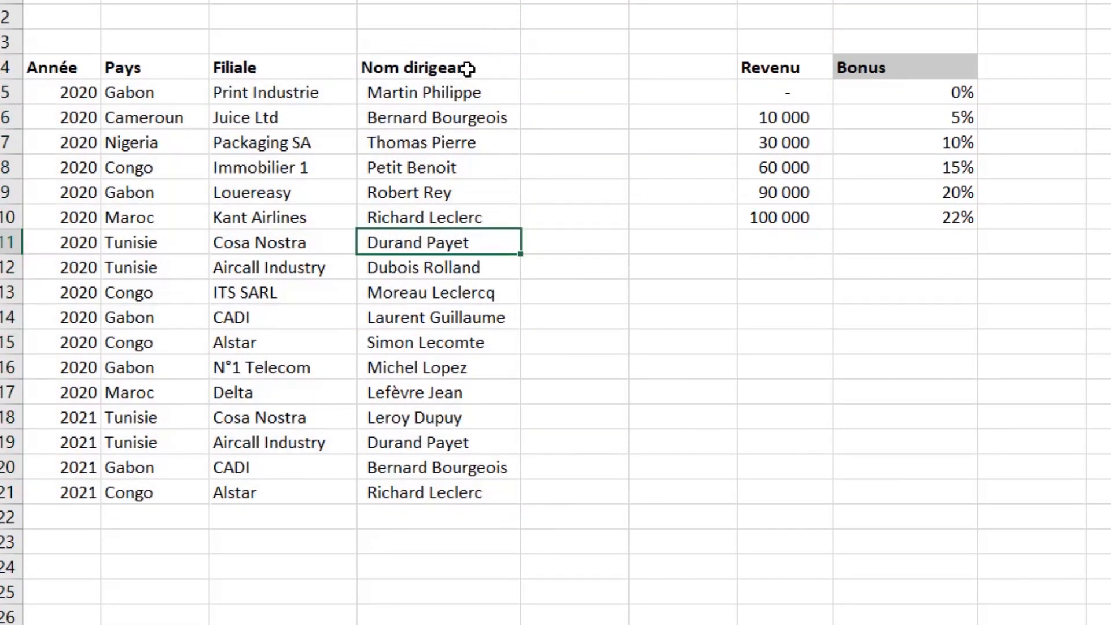
drag(471, 71, 522, 518)
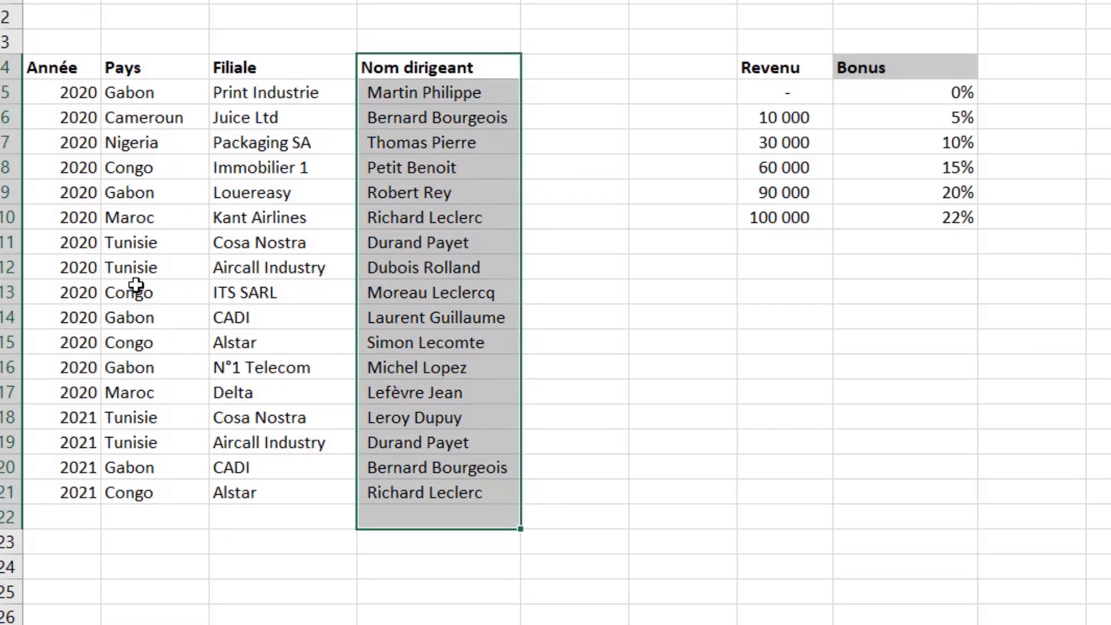
drag(262, 84, 248, 418)
drag(154, 67, 138, 370)
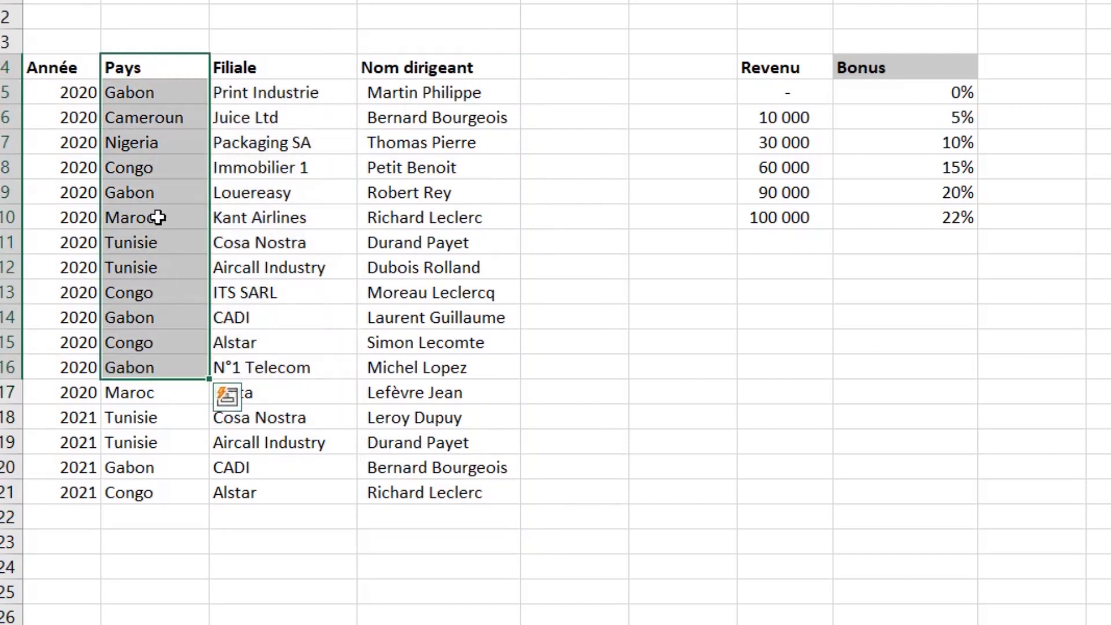
drag(58, 69, 50, 311)
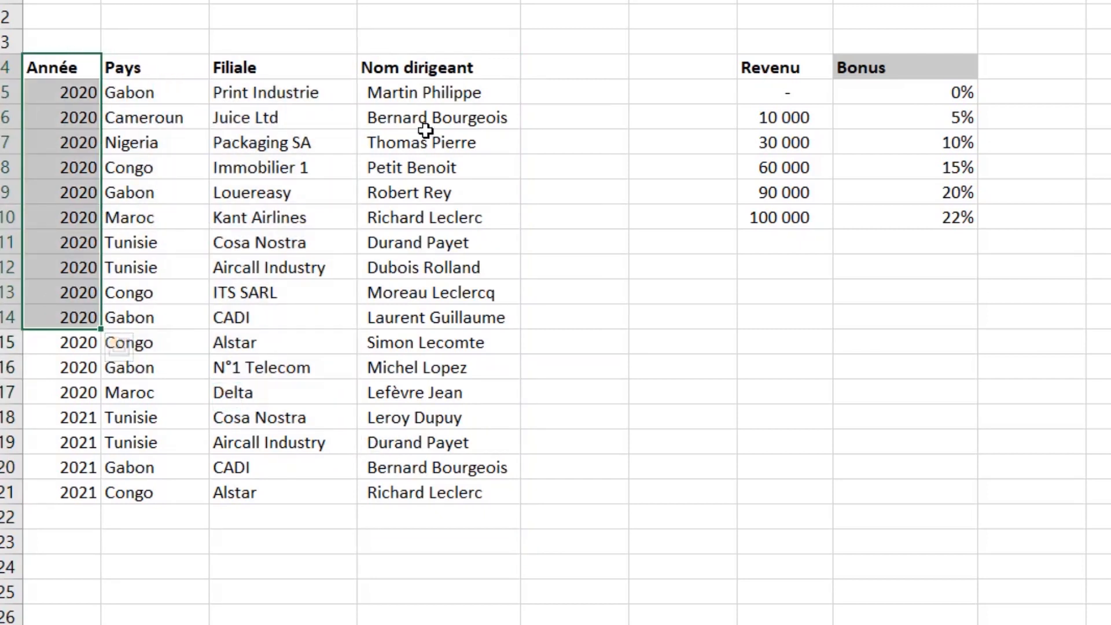
Compare the Filiale entries with the Nom dirigeant entries on the BD sheet, and return to the RechercheX sheet
click(425, 95)
click(422, 215)
click(268, 139)
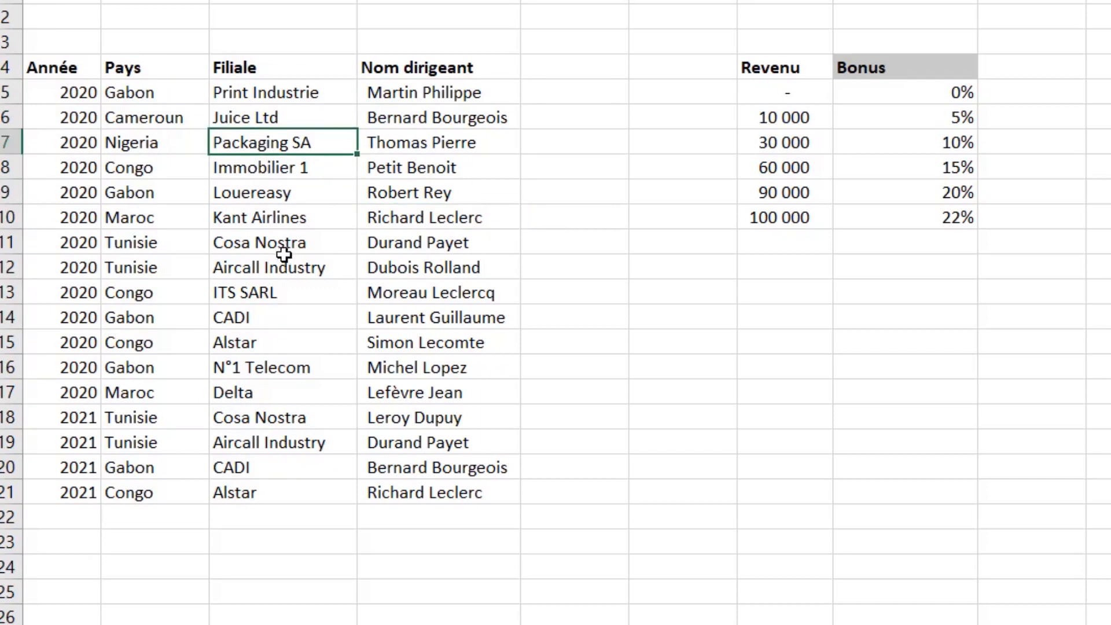
drag(295, 155, 396, 169)
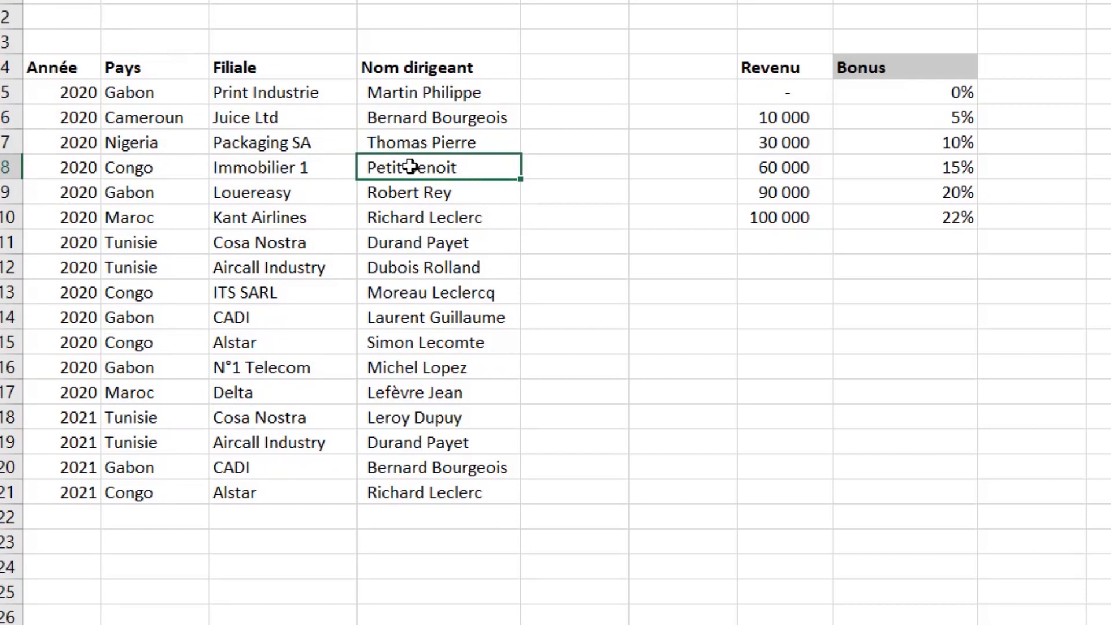
click(331, 87)
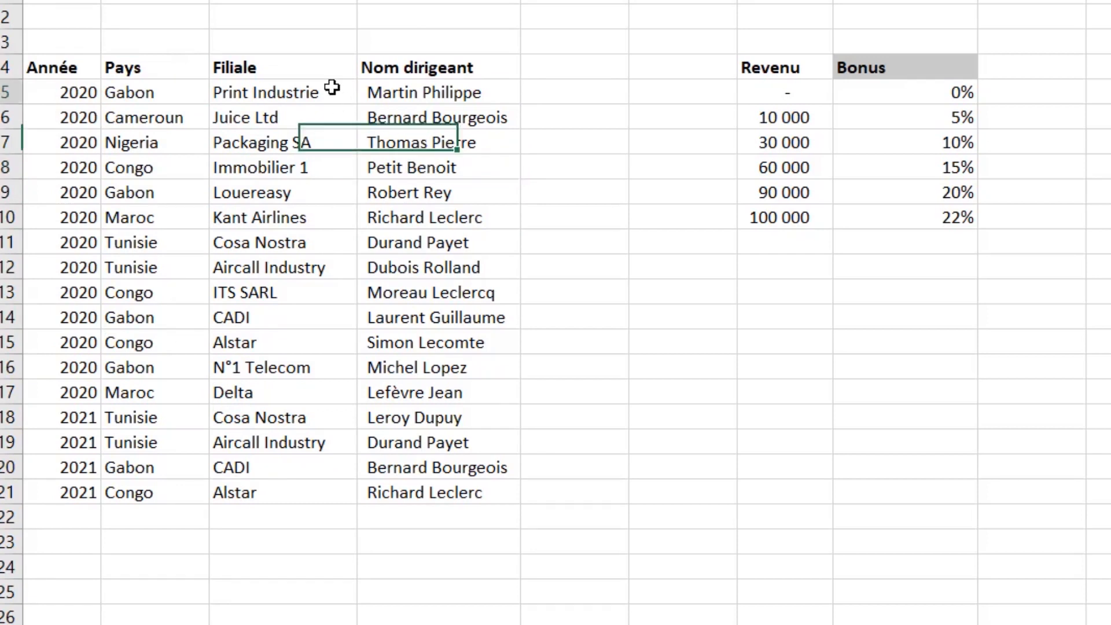
drag(331, 87, 280, 315)
drag(431, 93, 426, 370)
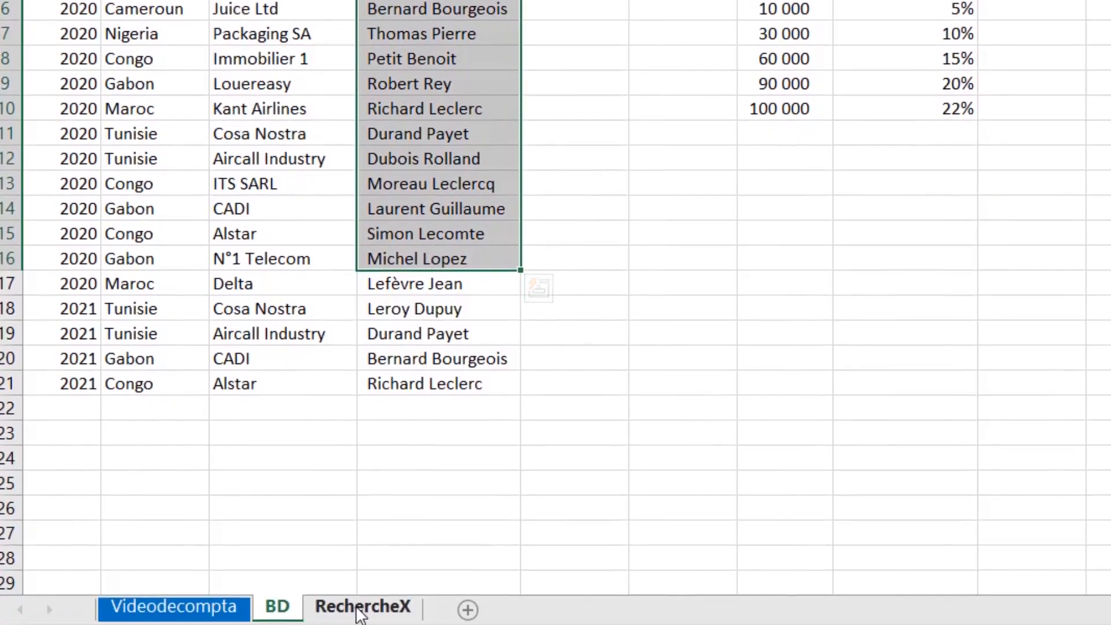
click(361, 608)
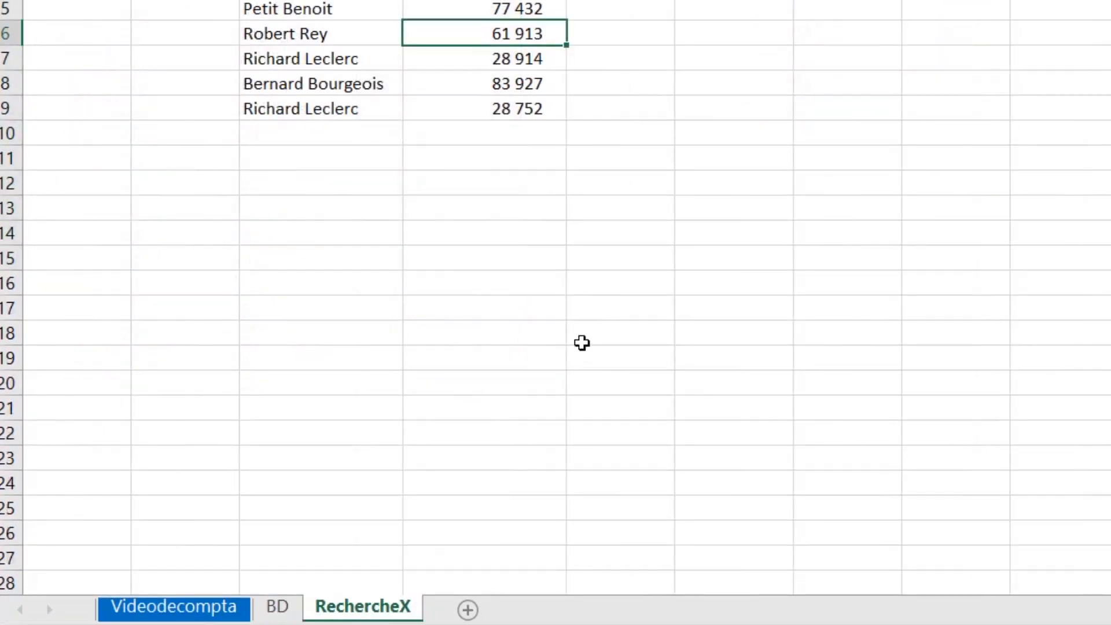
click(621, 93)
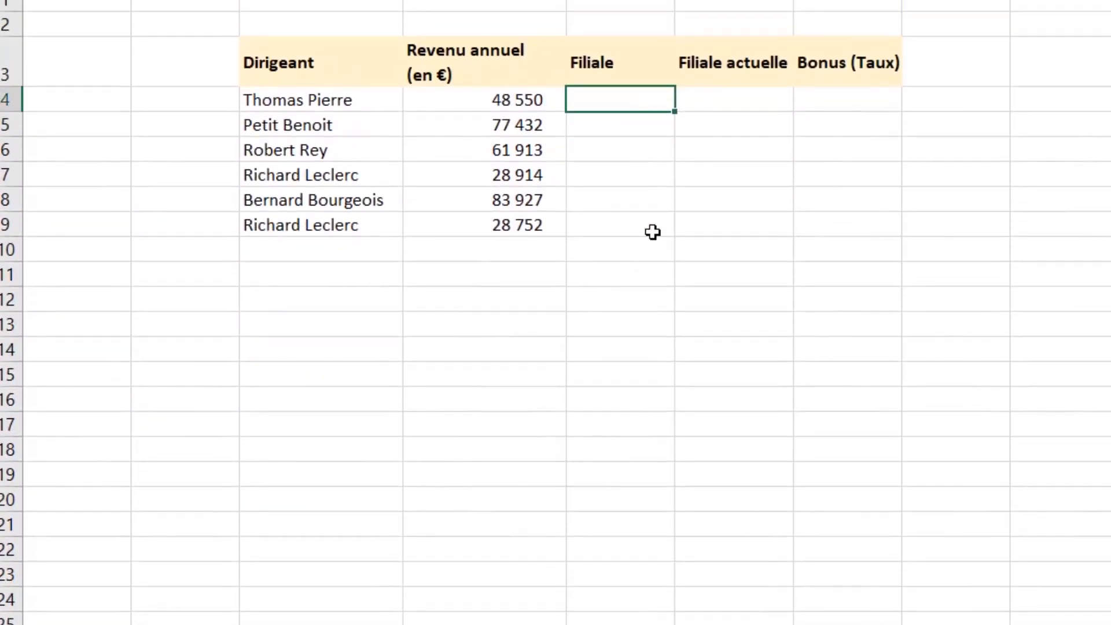
text(=rech)
key(Down)
key(Down)
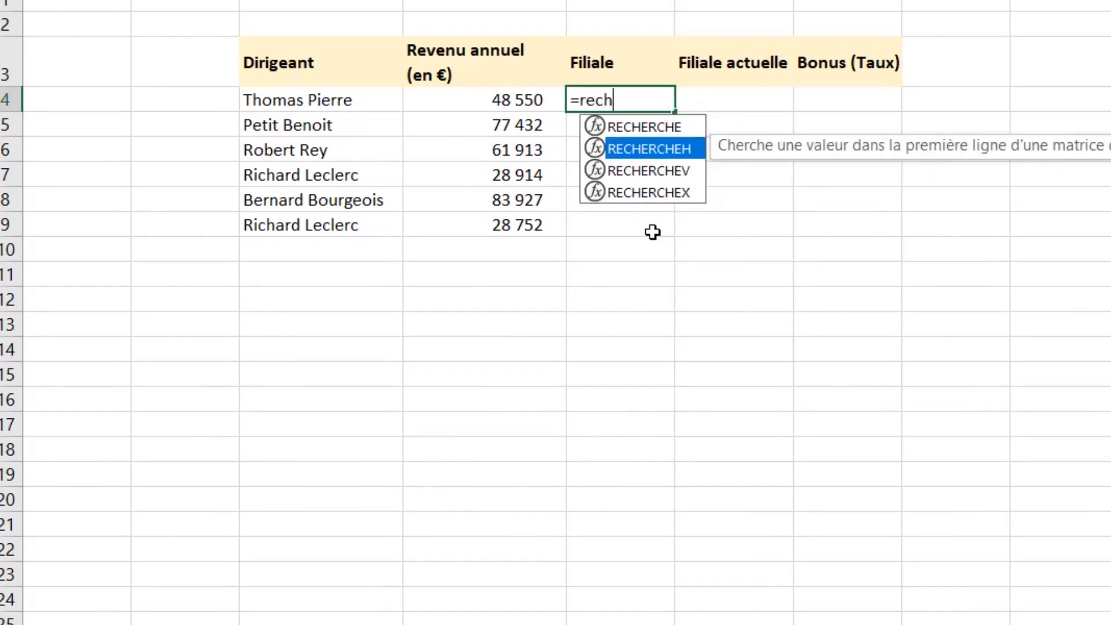
key(Tab)
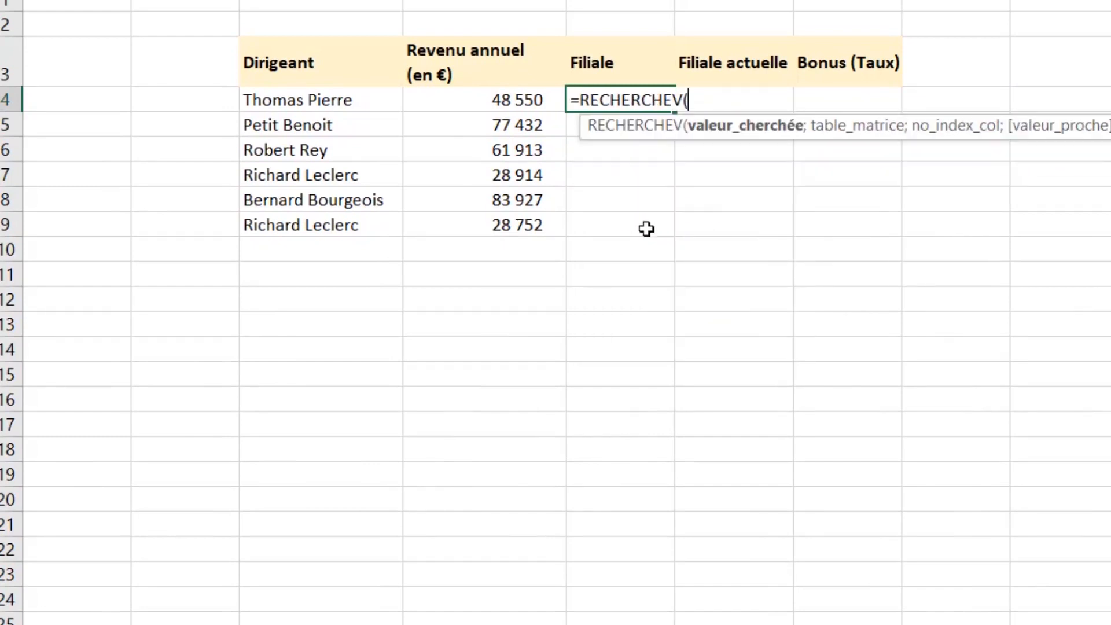
click(327, 102)
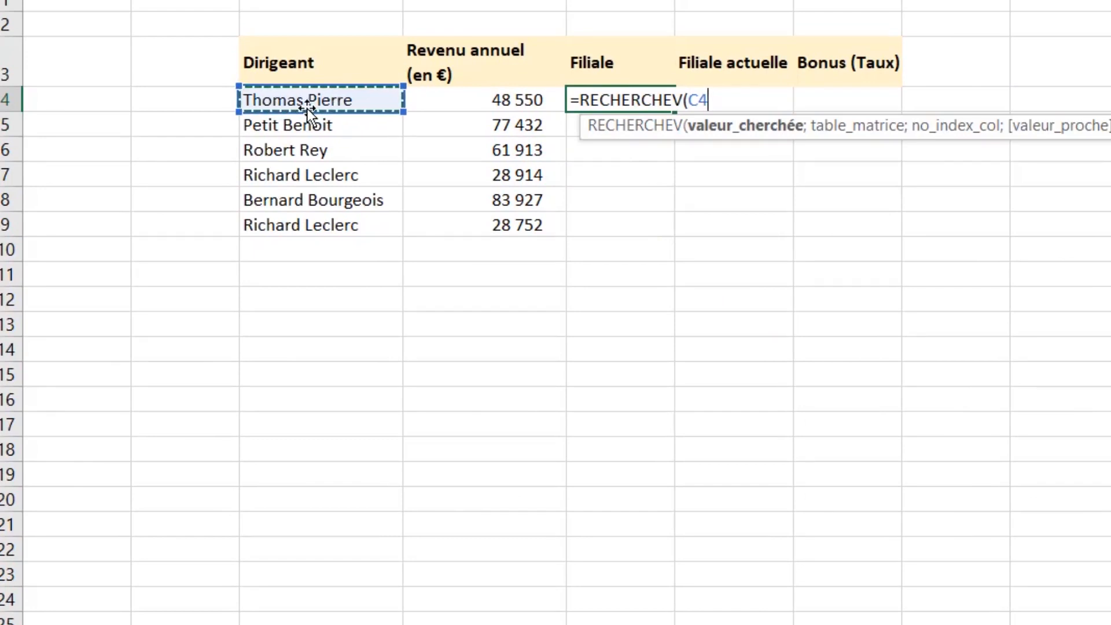
text(;)
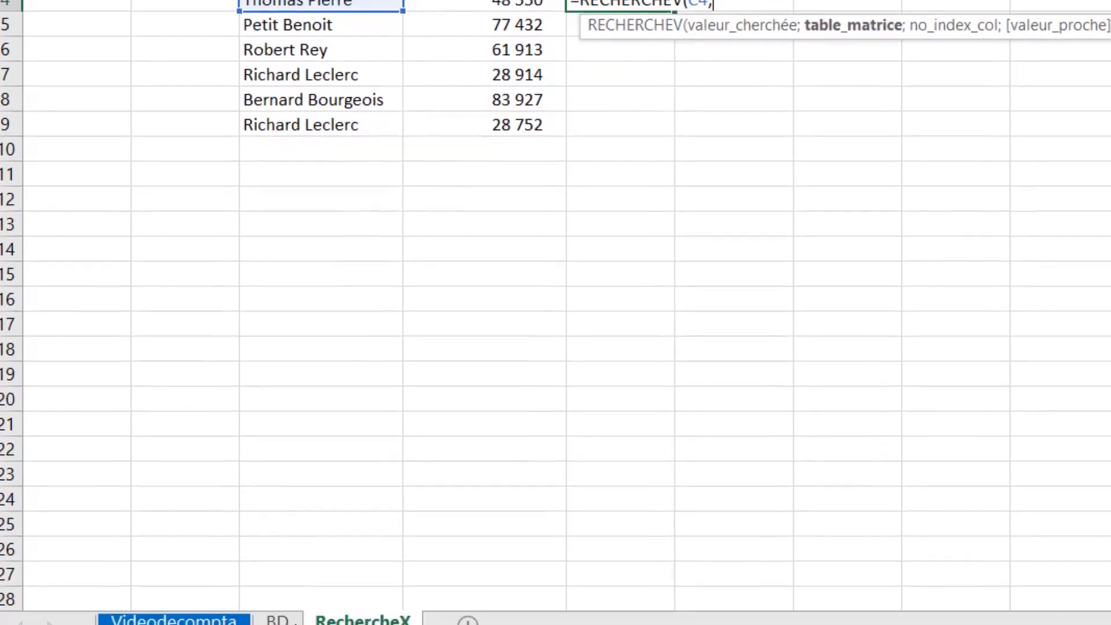
click(280, 603)
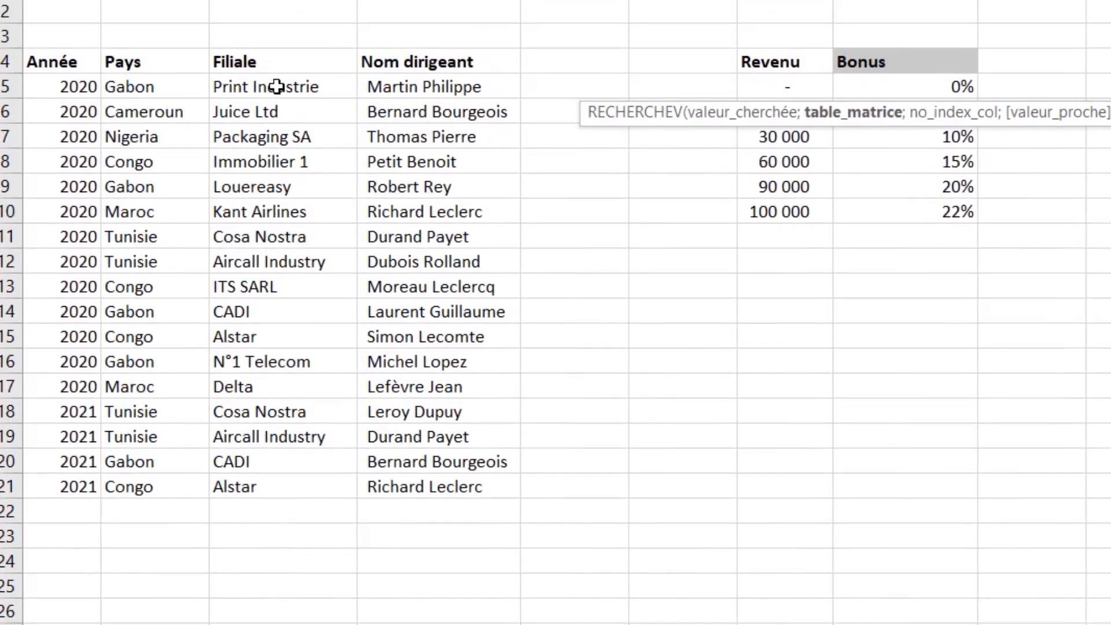
drag(143, 87, 468, 371)
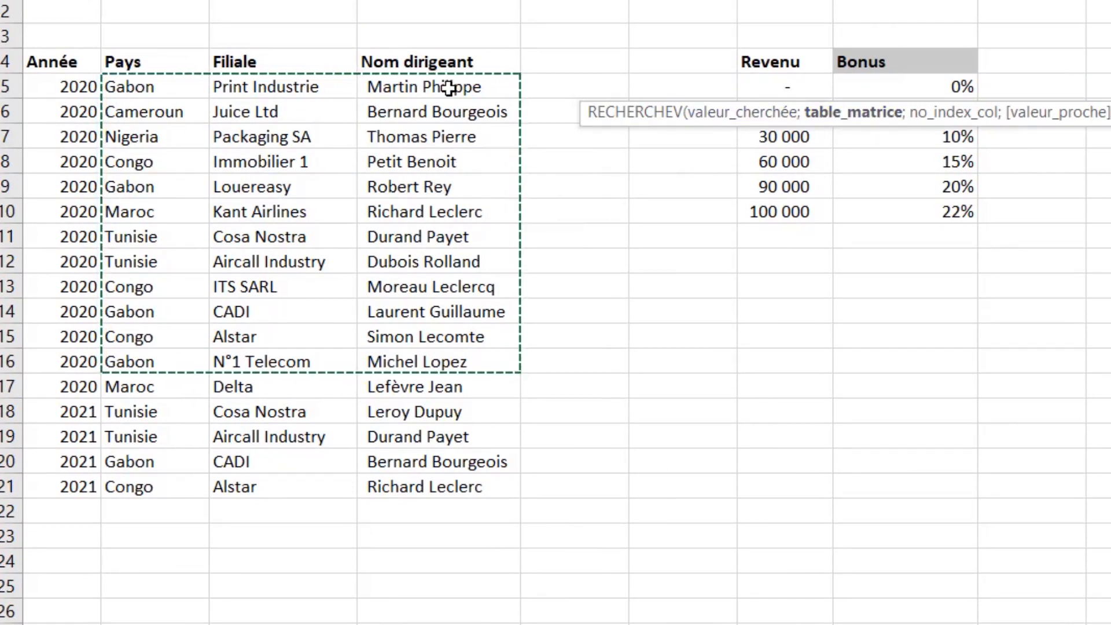
drag(446, 84, 683, 405)
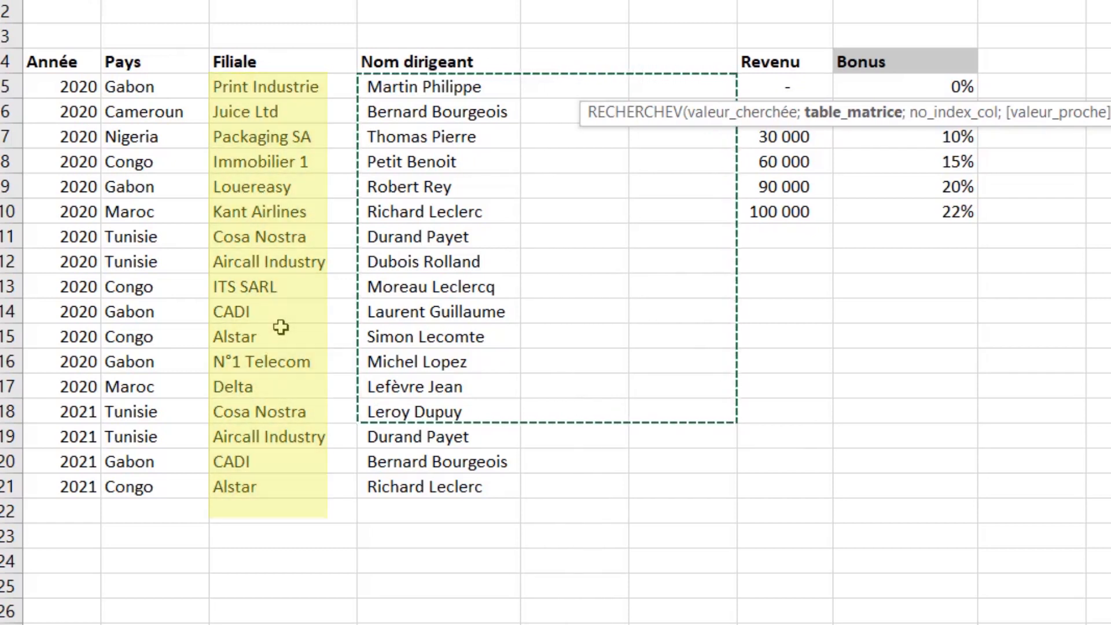
key(Escape)
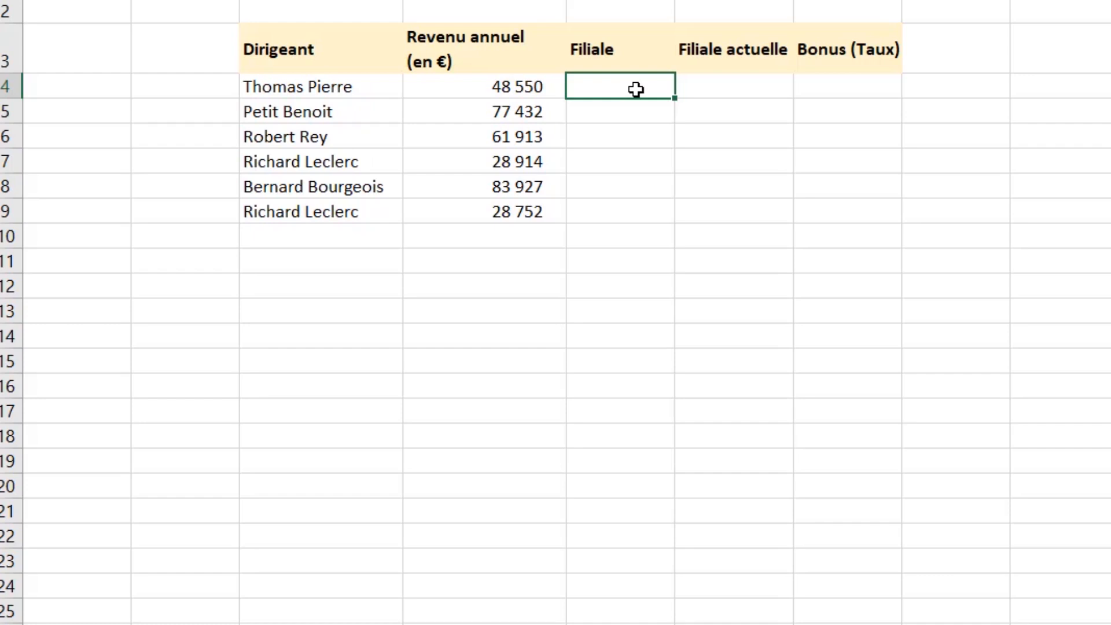
Start a RECHERCHEX formula in the first Filiale cell, E4, with the leader in C4 as the lookup value
drag(324, 89, 321, 237)
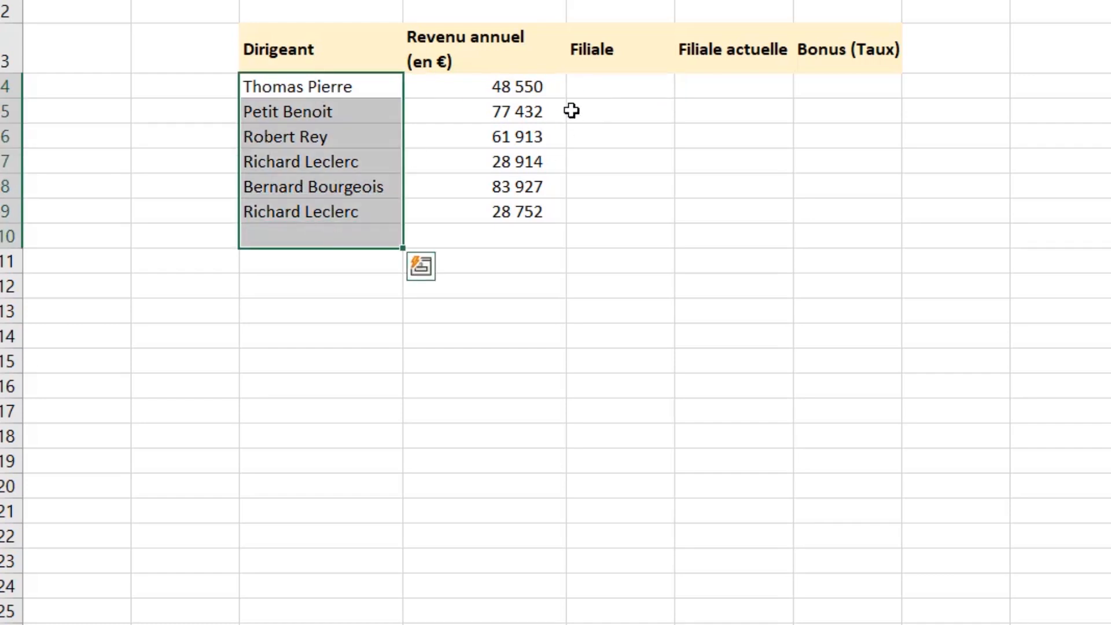
click(638, 85)
text(=rech)
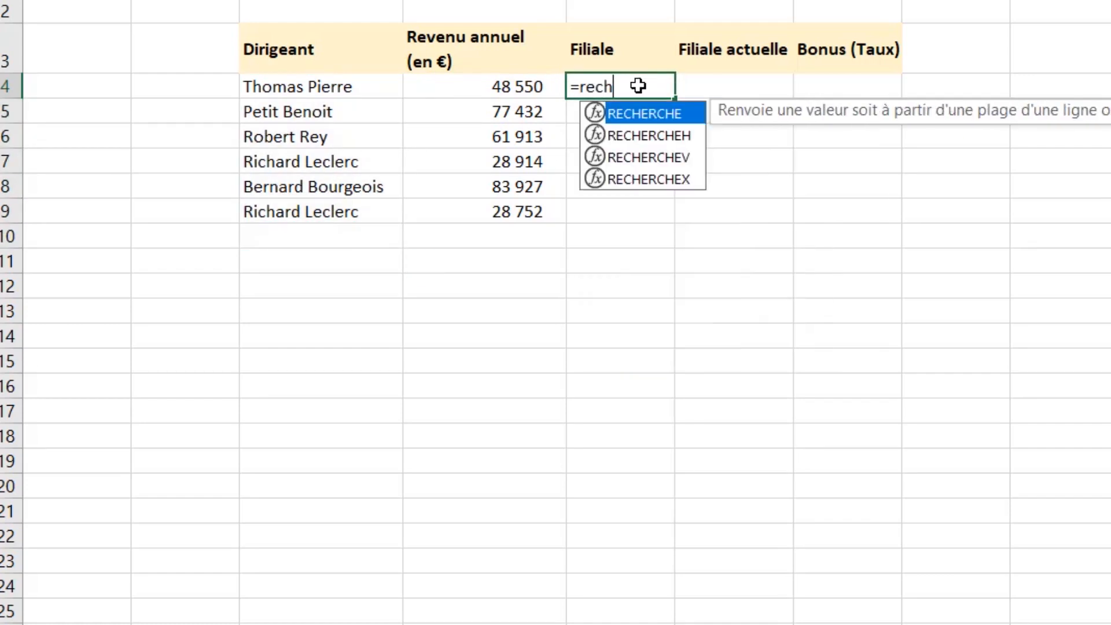
key(Down)
key(Down)
key(Down)
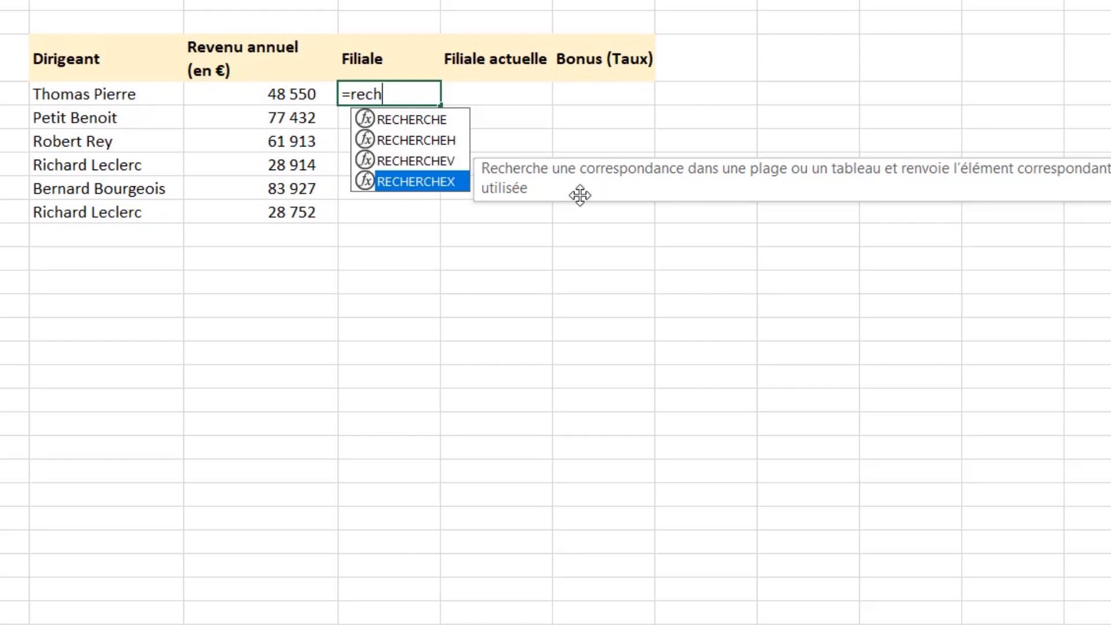
key(Escape)
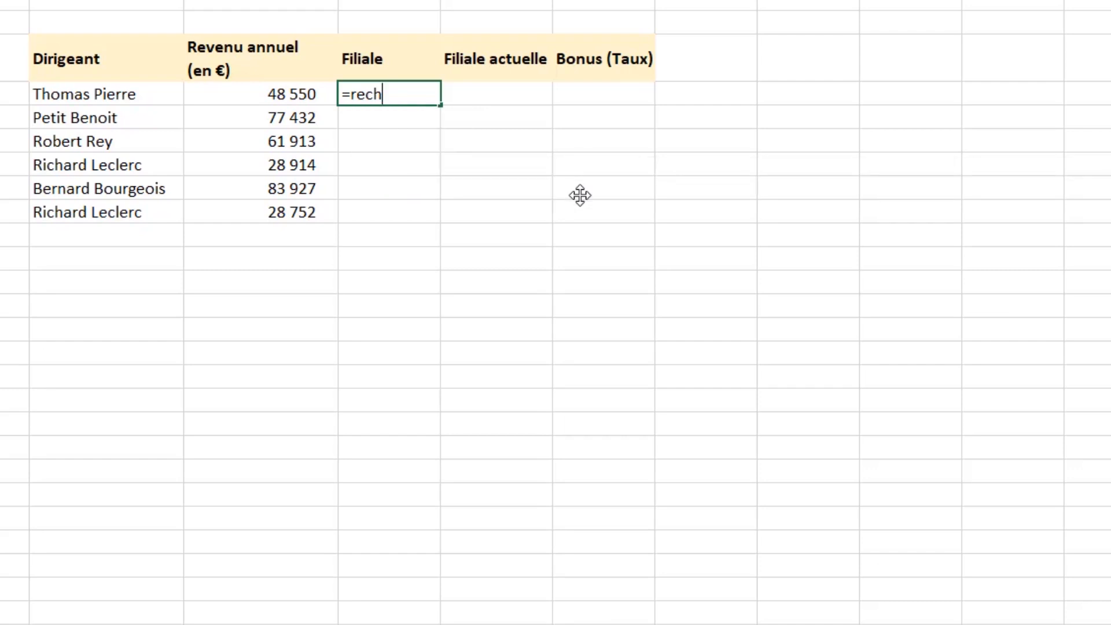
text(erc)
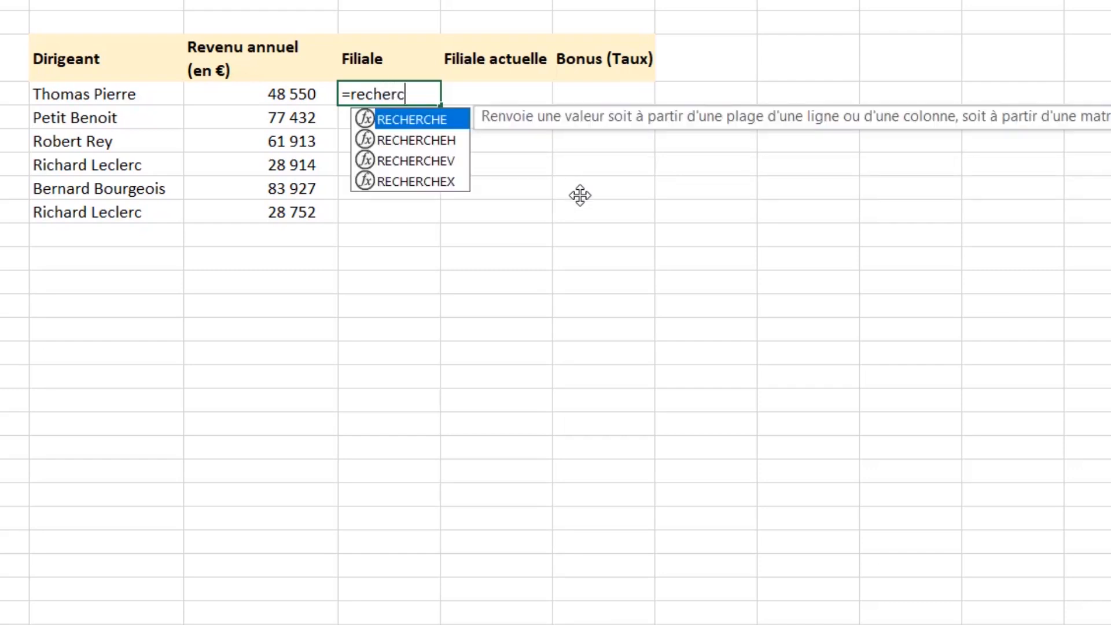
double_click(425, 161)
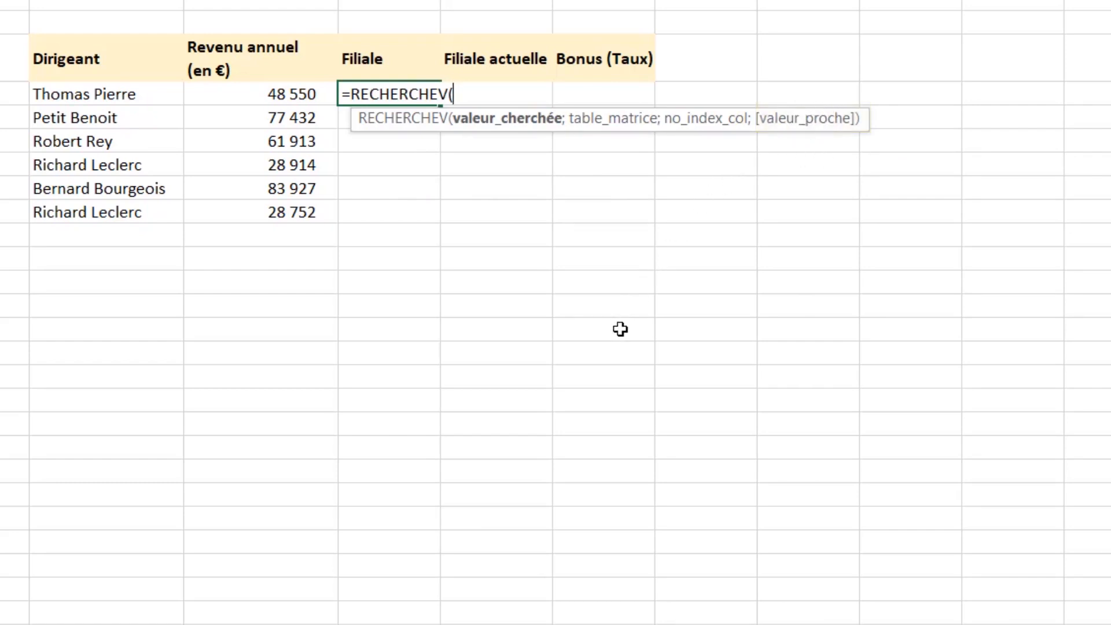
key(BackSpace)
key(BackSpace)
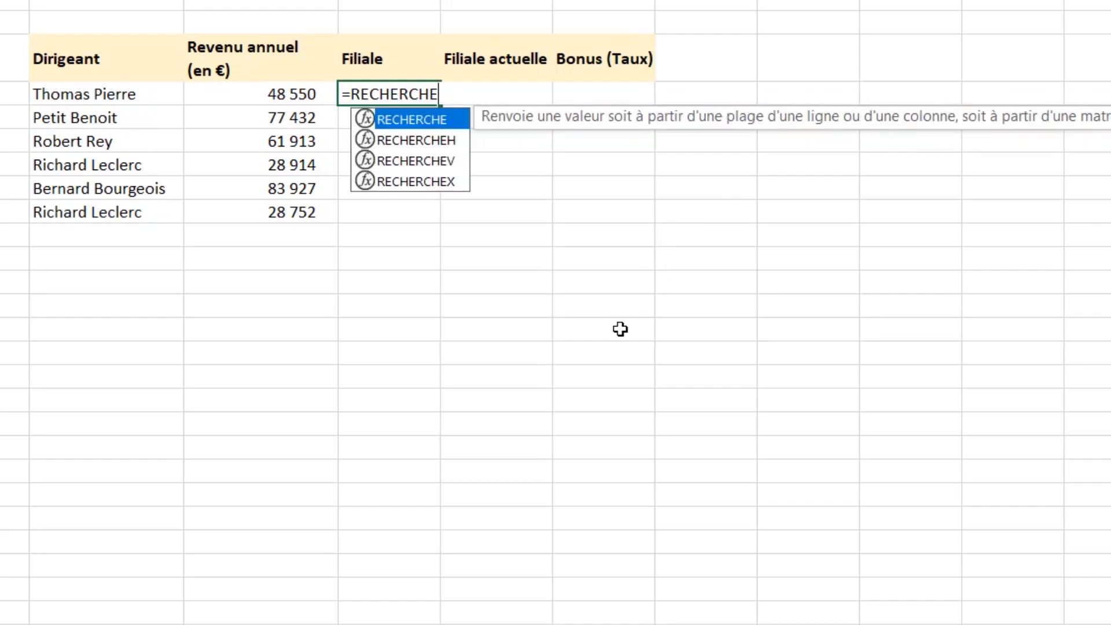
text(x)
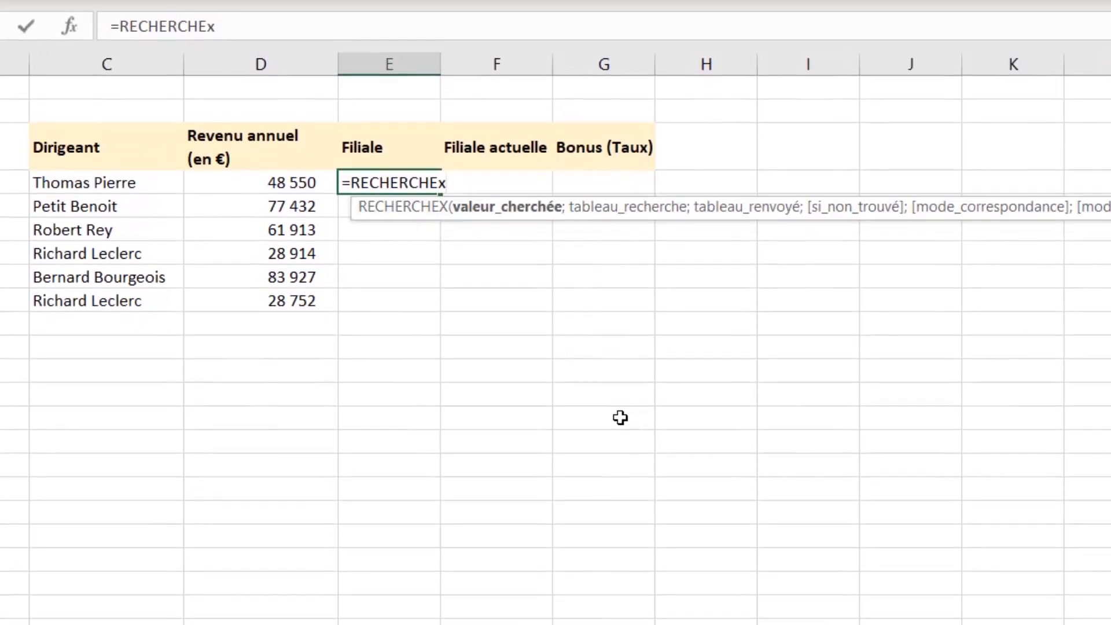
key(Tab)
click(140, 191)
text(;)
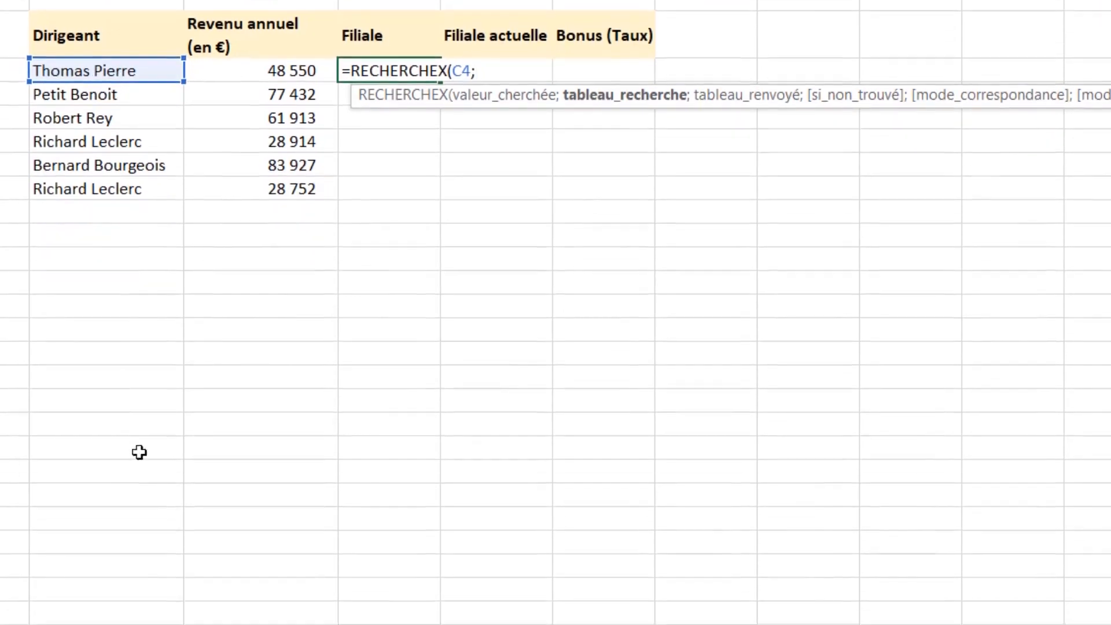
Set the formula's lookup array to the Nom dirigeant entries on the BD sheet as the absolute range $D$5:$D$21
click(62, 608)
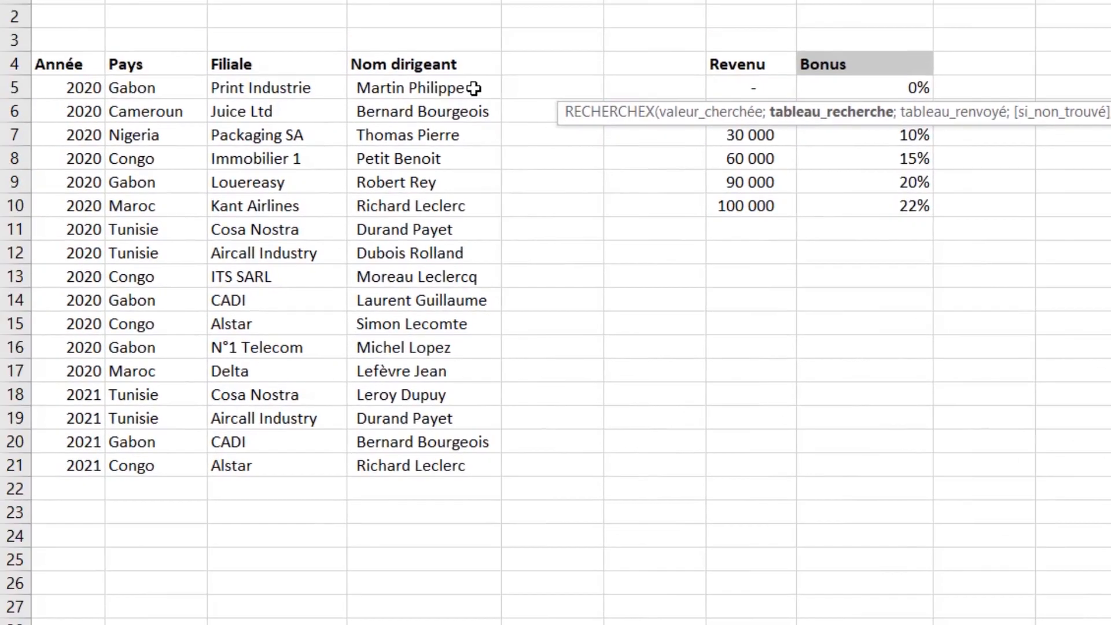
drag(473, 87, 441, 461)
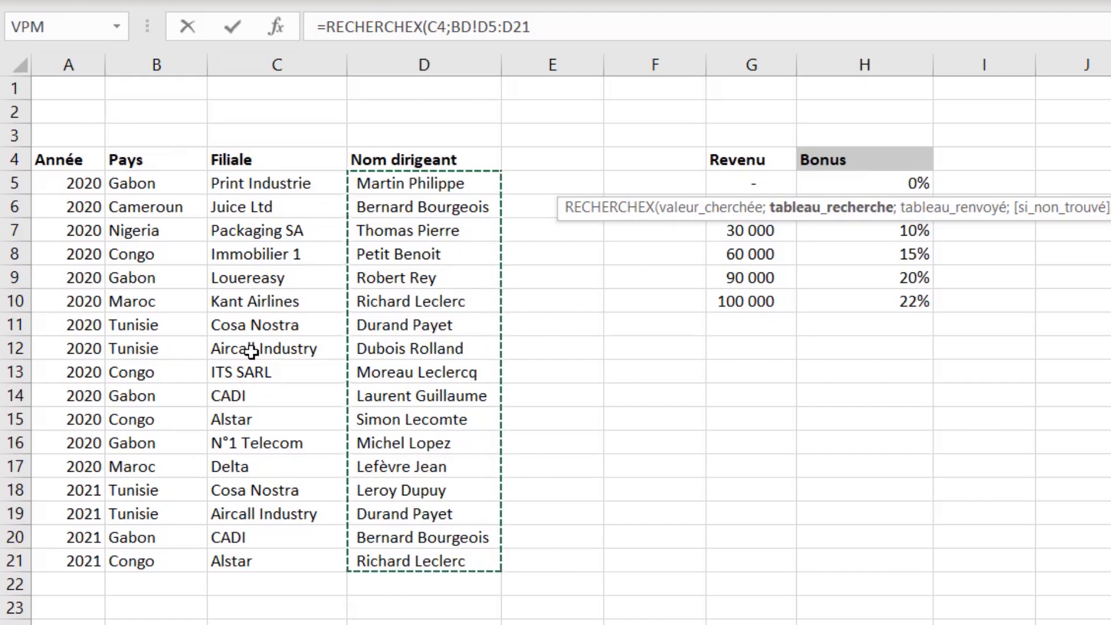
key(F4)
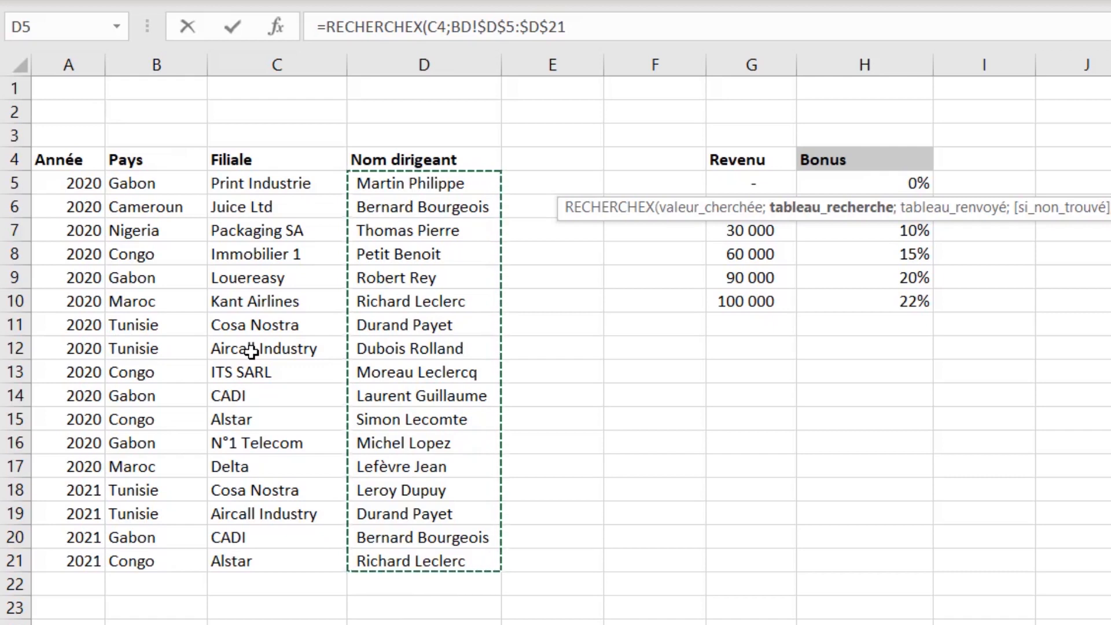
text(;)
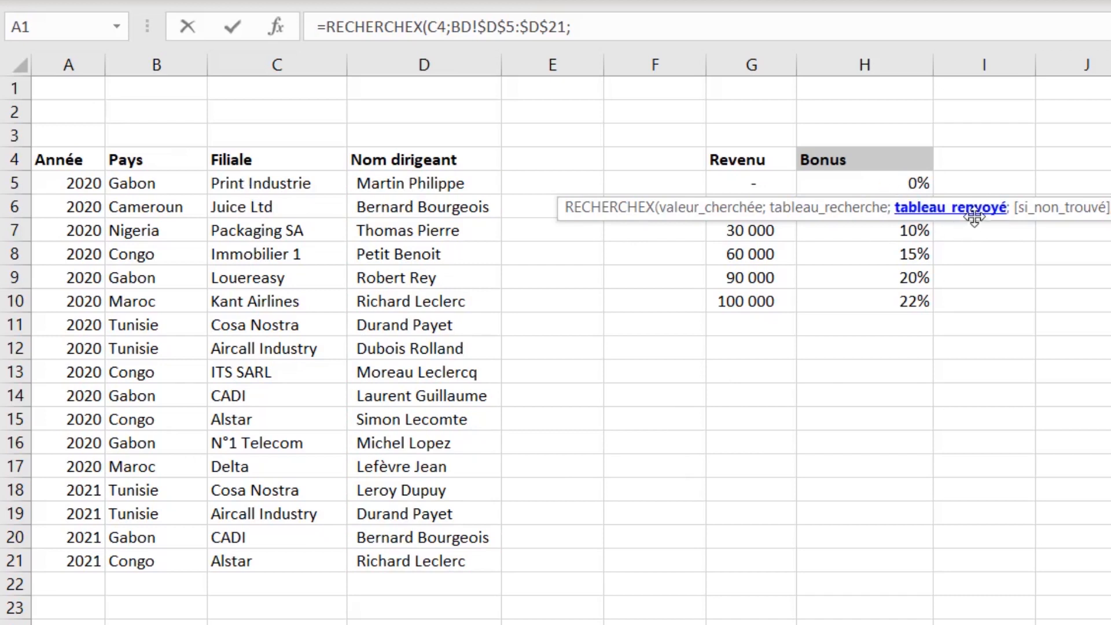
Complete the E4 formula with BD's Filiale entries $C$5:$C$21 as the return array and an empty text "" for leaders not found
drag(264, 183, 240, 559)
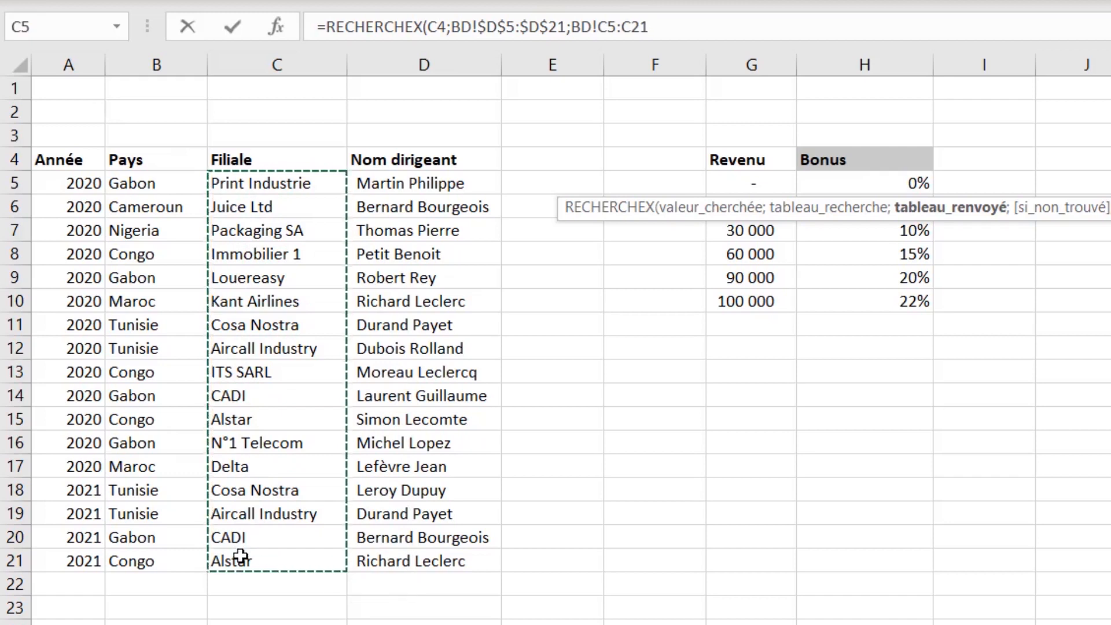
key(F4)
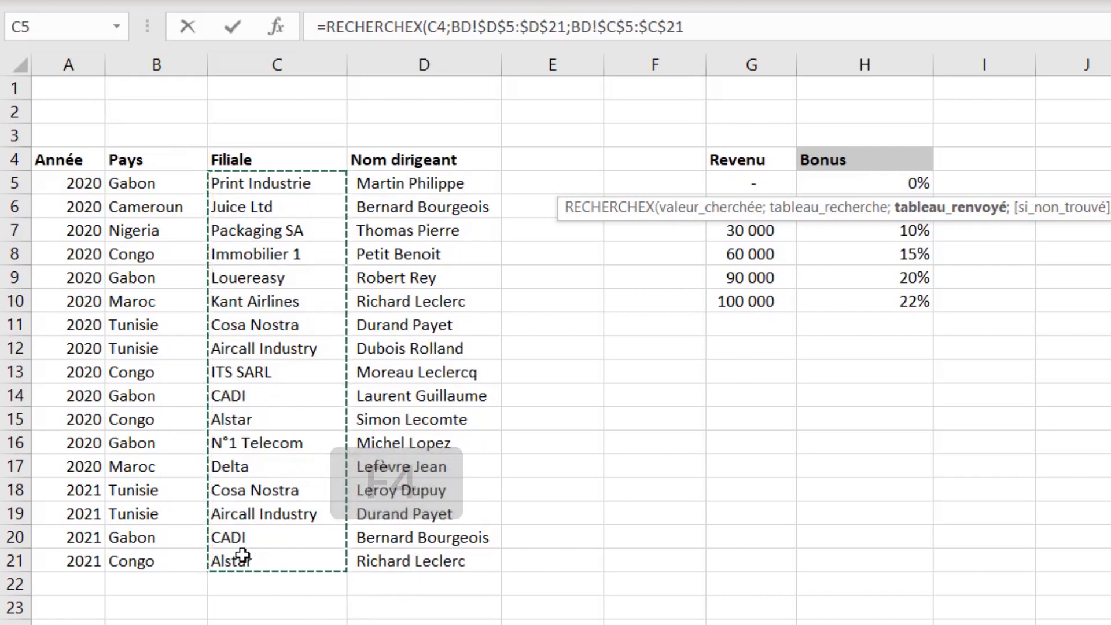
text(;)
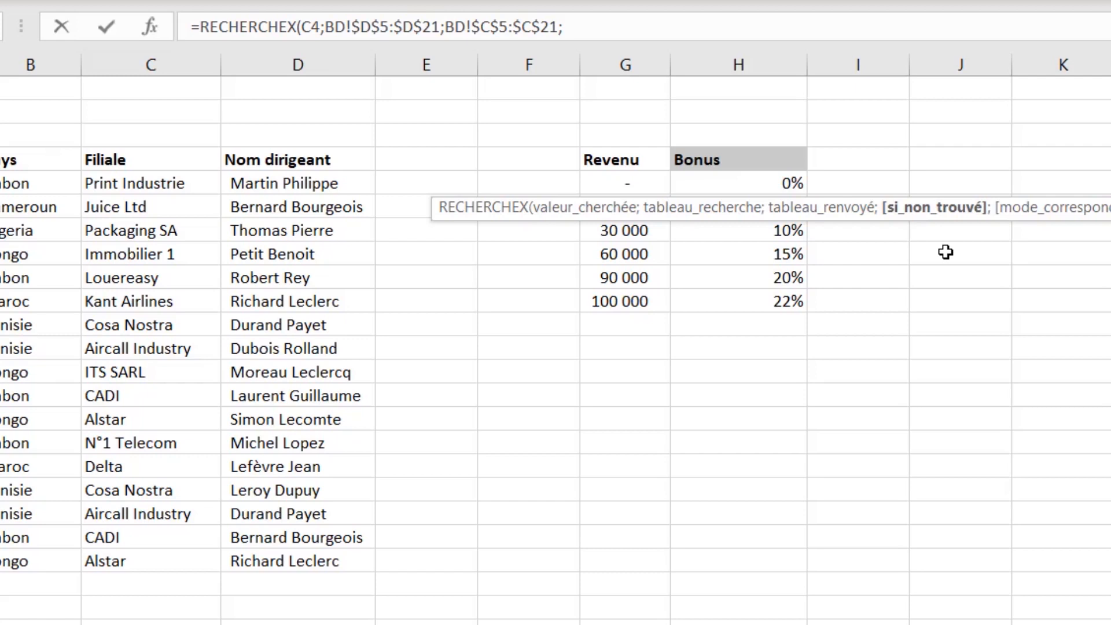
text("")
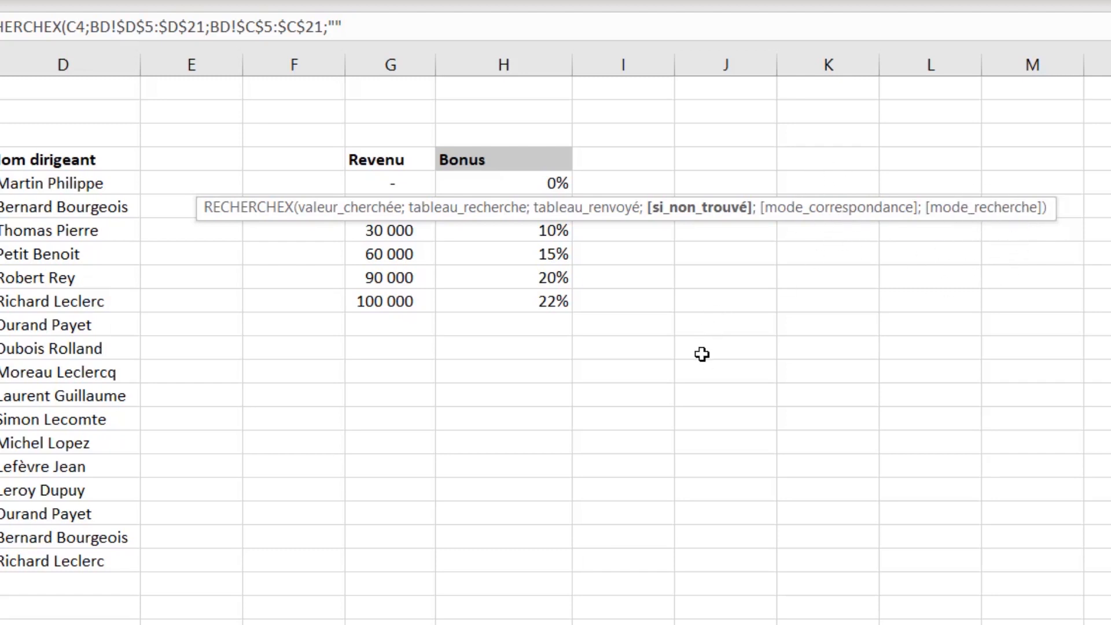
text())
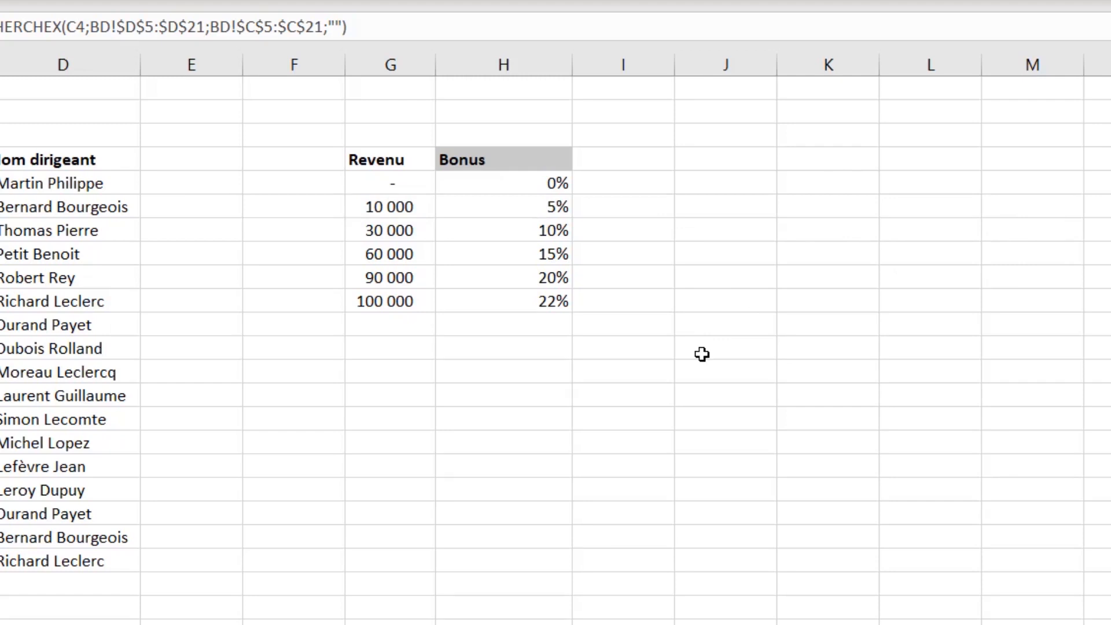
key(Return)
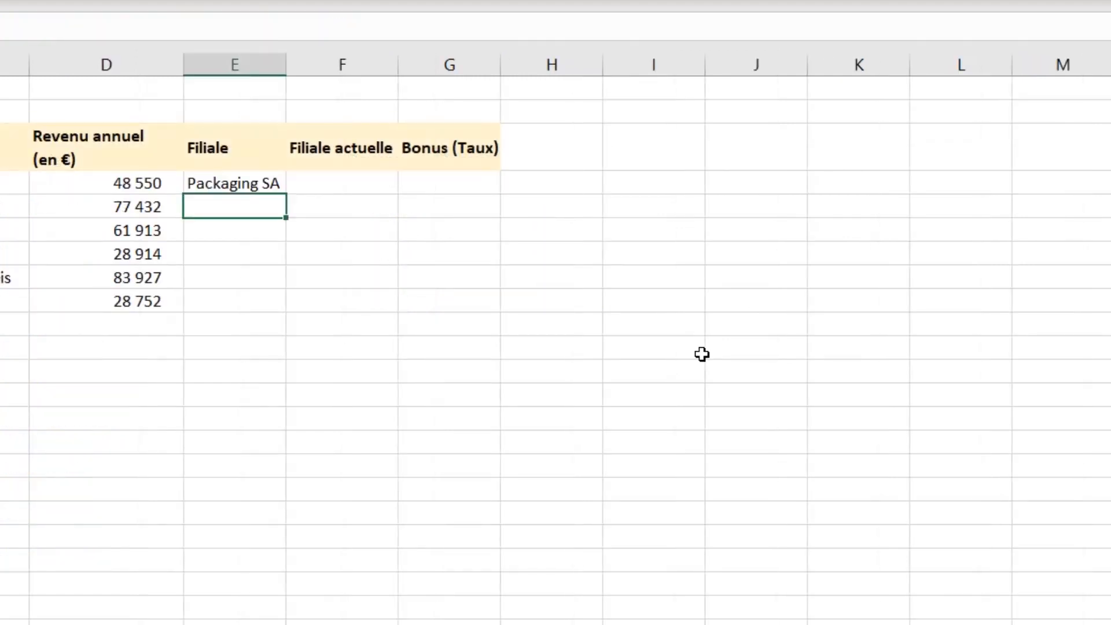
Copy the E4 formula down the Filiale column to E9 and check the last two entries against their leaders
click(241, 184)
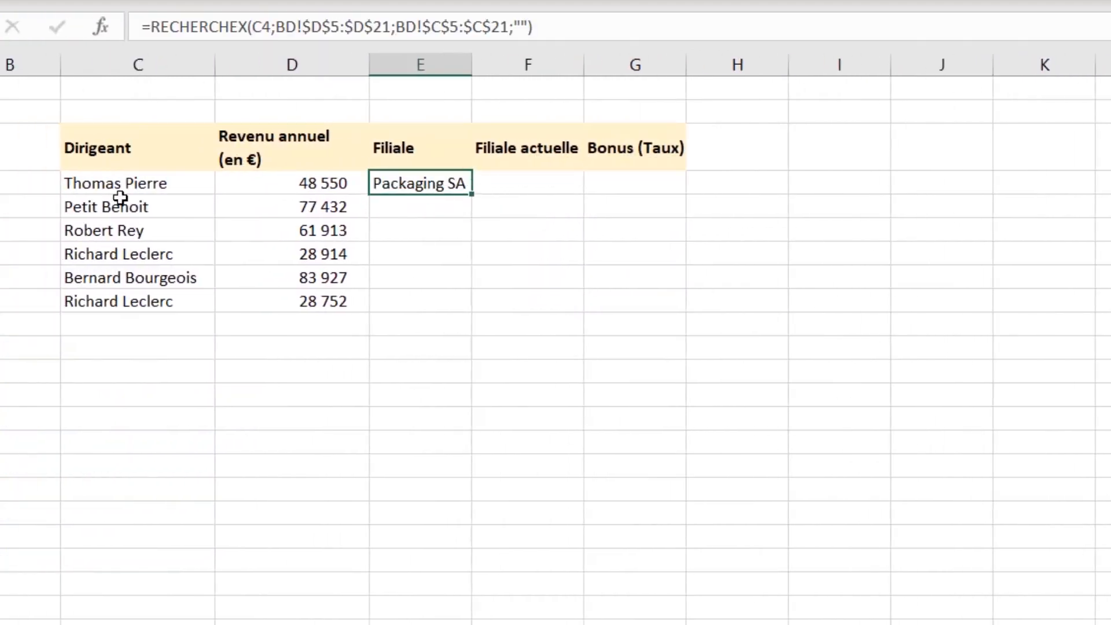
double_click(473, 199)
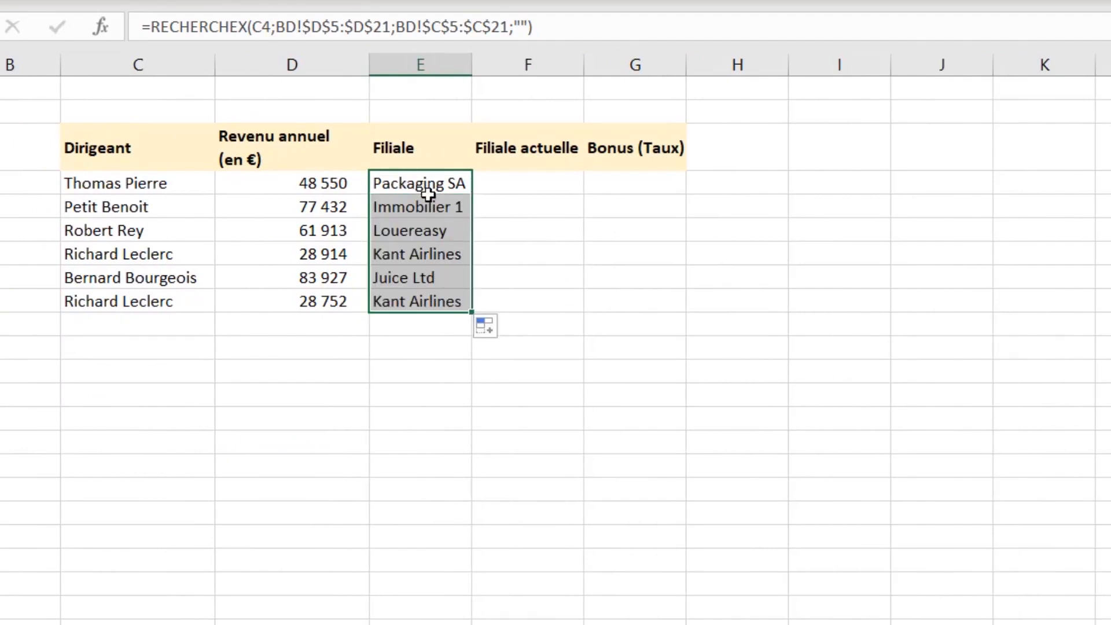
click(444, 296)
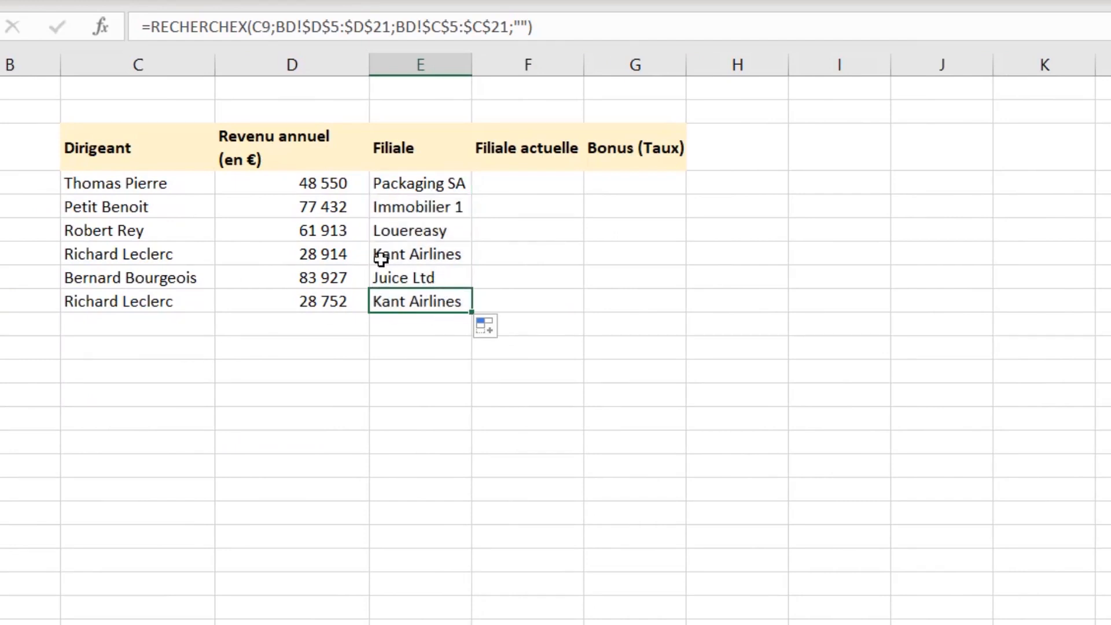
click(438, 277)
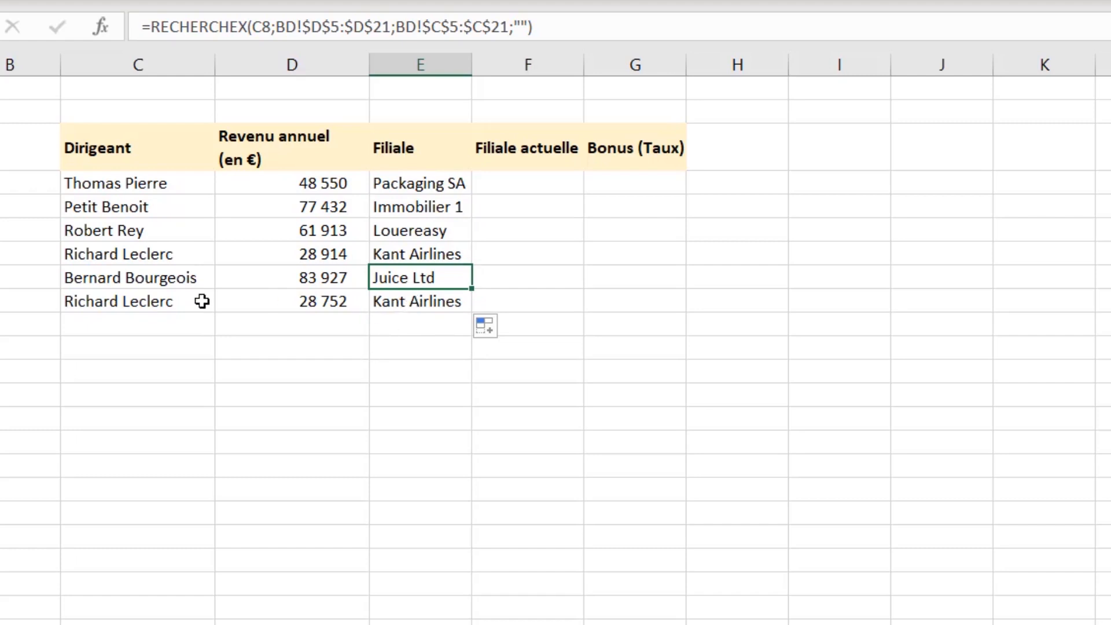
click(154, 285)
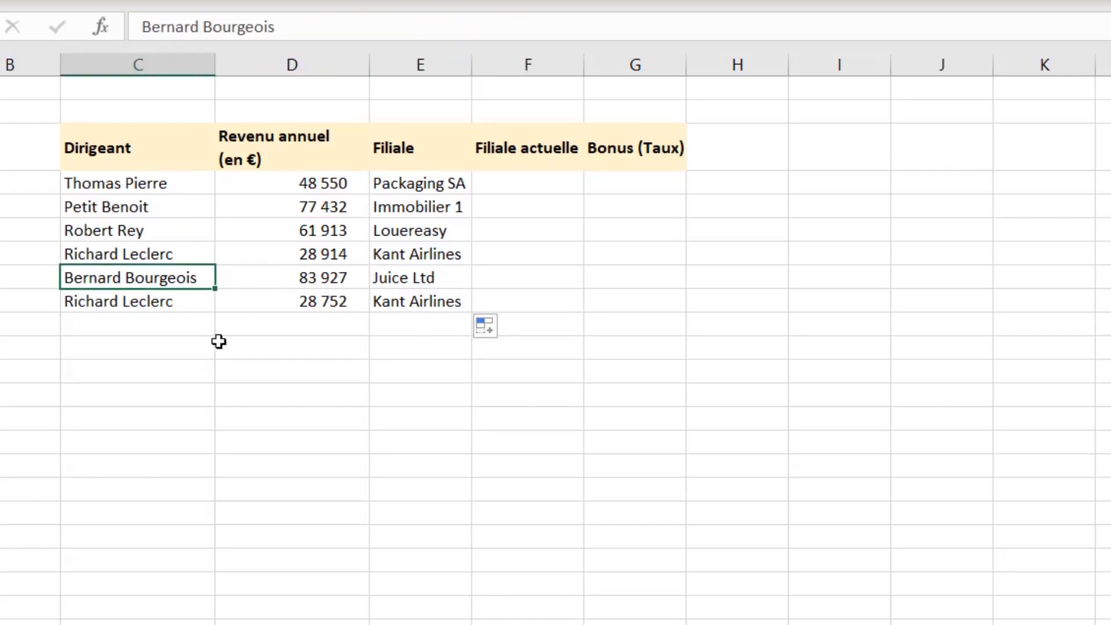
Highlight rows 6 and 20 of the BD table, columns A to D, with a light yellow fill
click(94, 607)
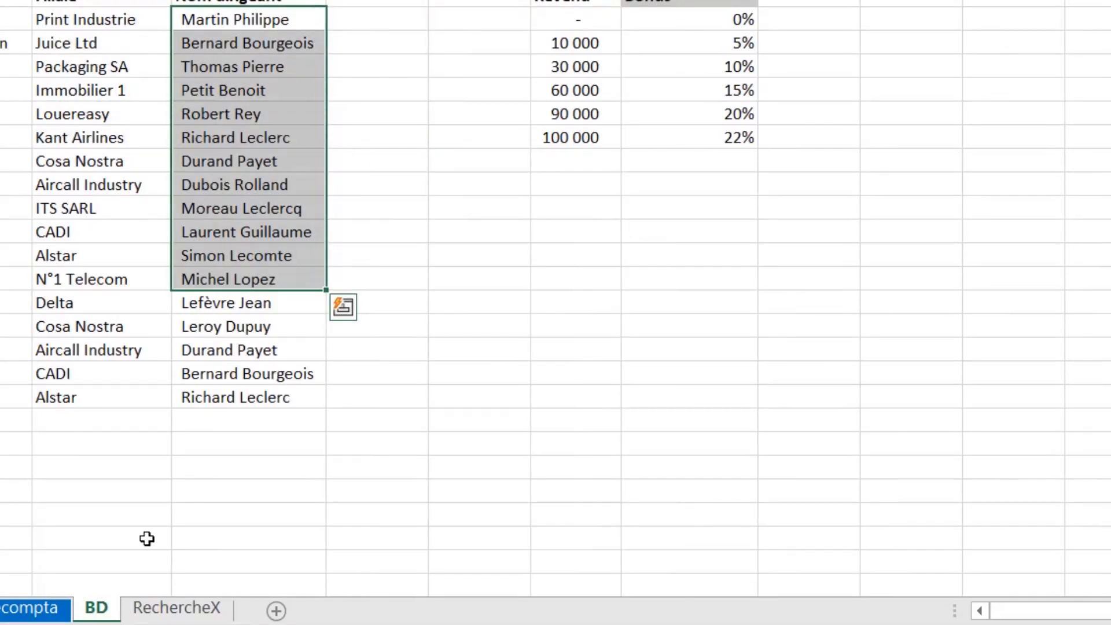
click(220, 186)
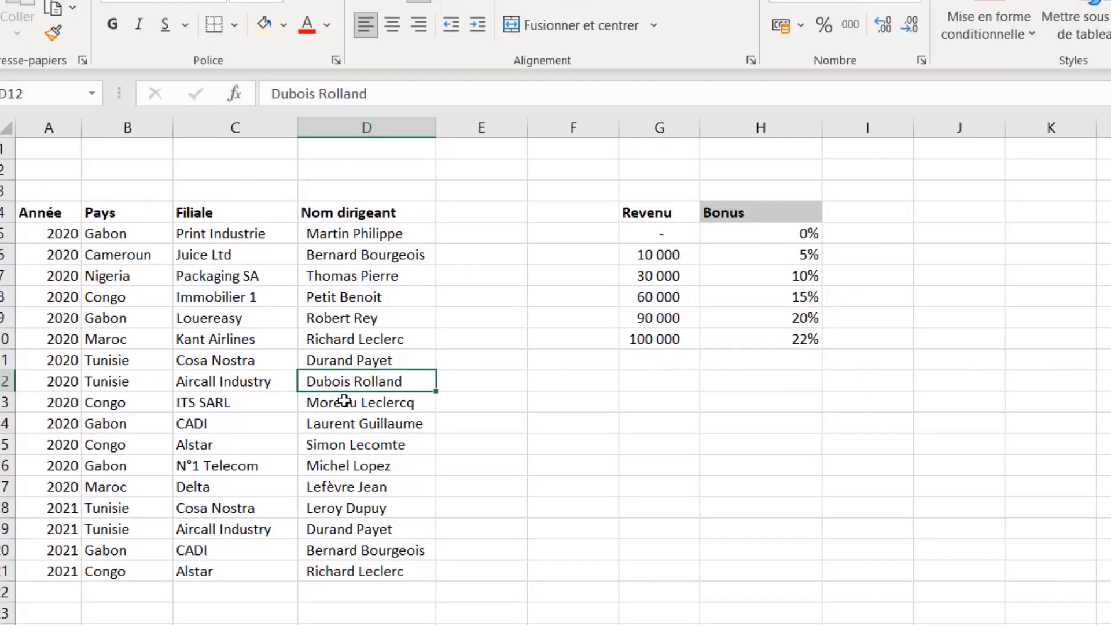
drag(373, 128, 141, 128)
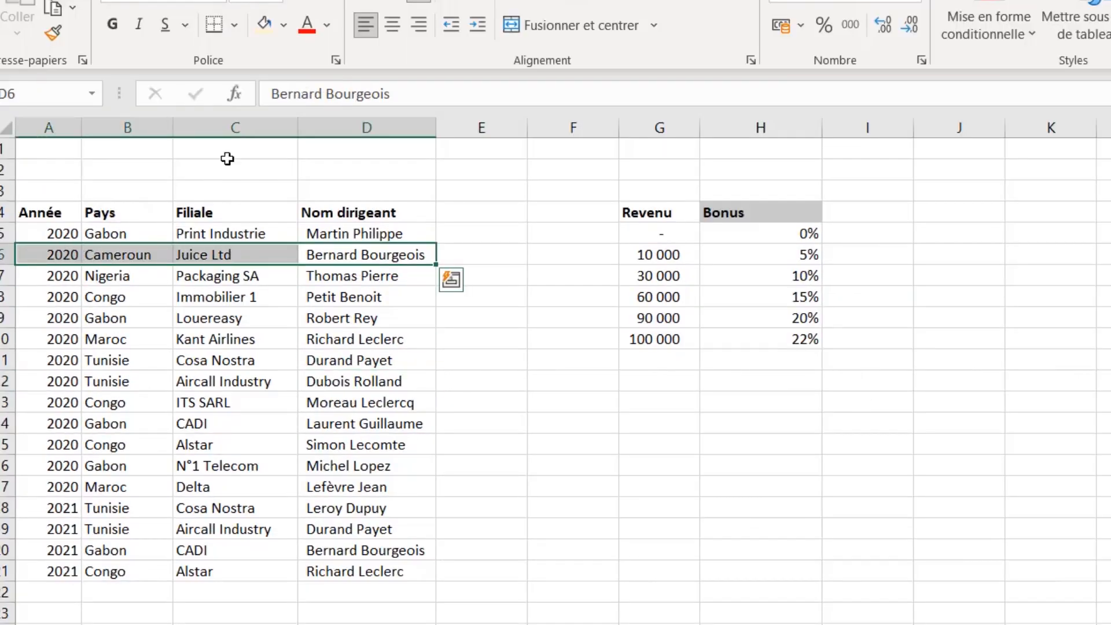
click(265, 26)
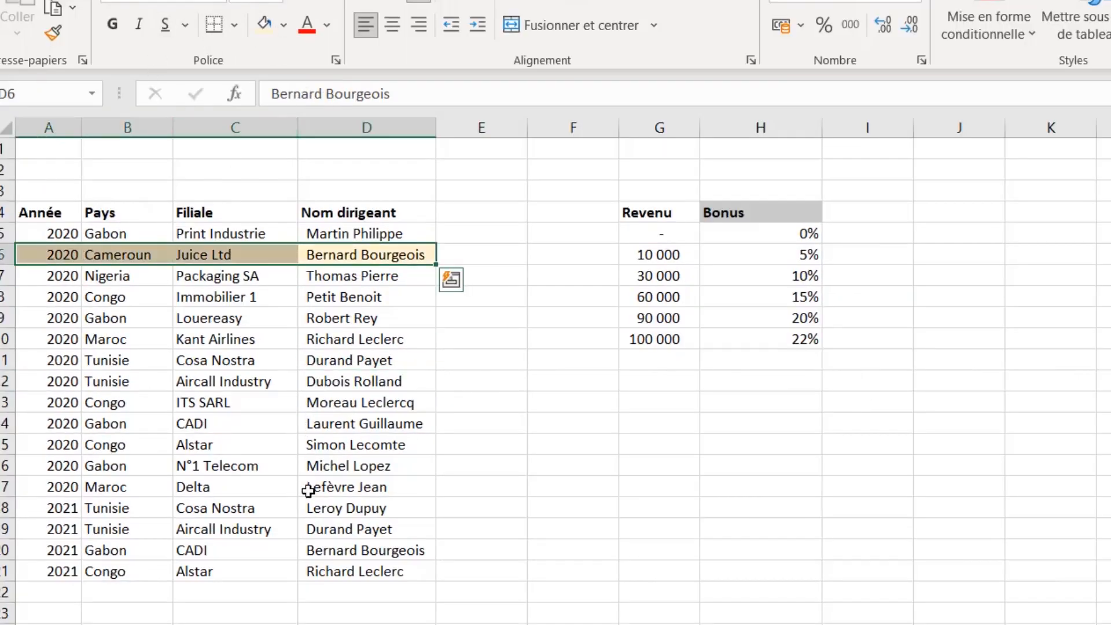
drag(363, 549, 74, 553)
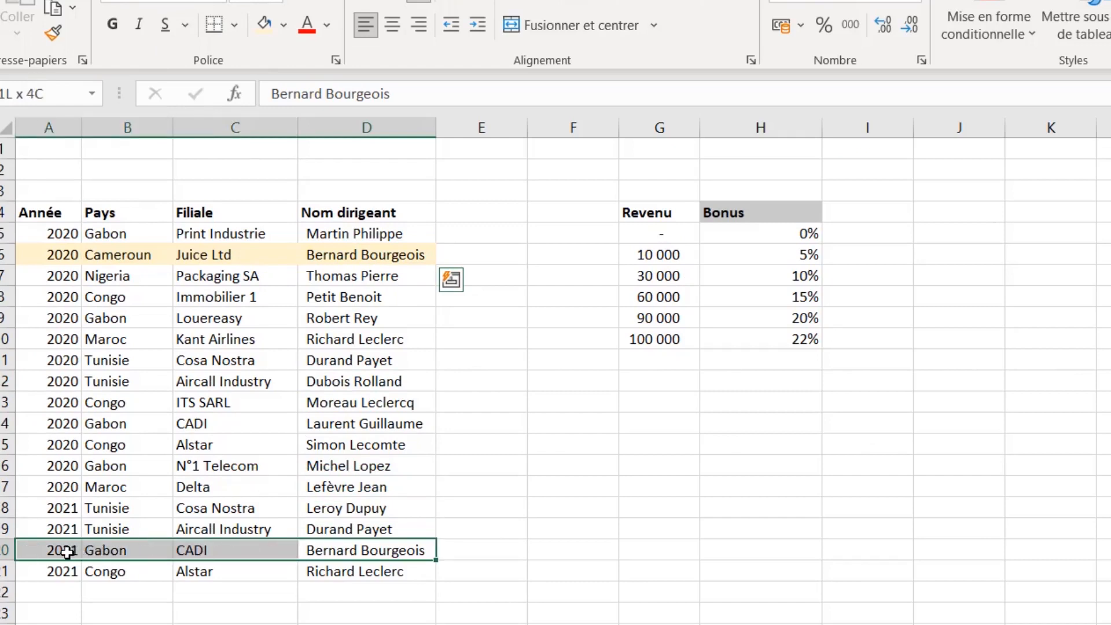
click(265, 25)
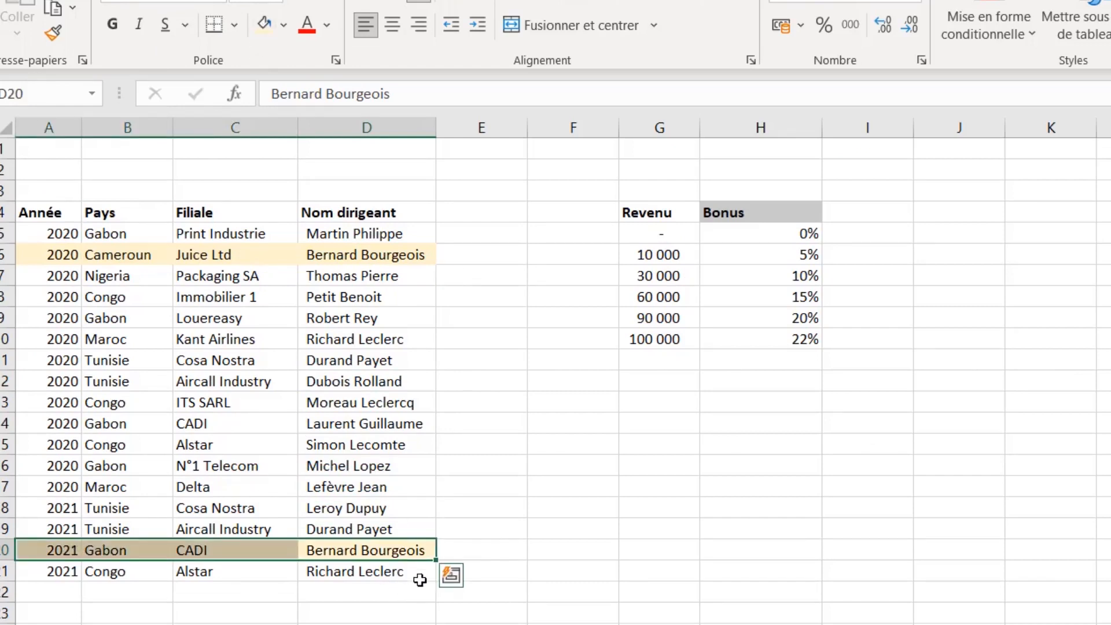
Compare the Année and Filiale entries of the two highlighted BD rows, and return to the RechercheX sheet
click(50, 256)
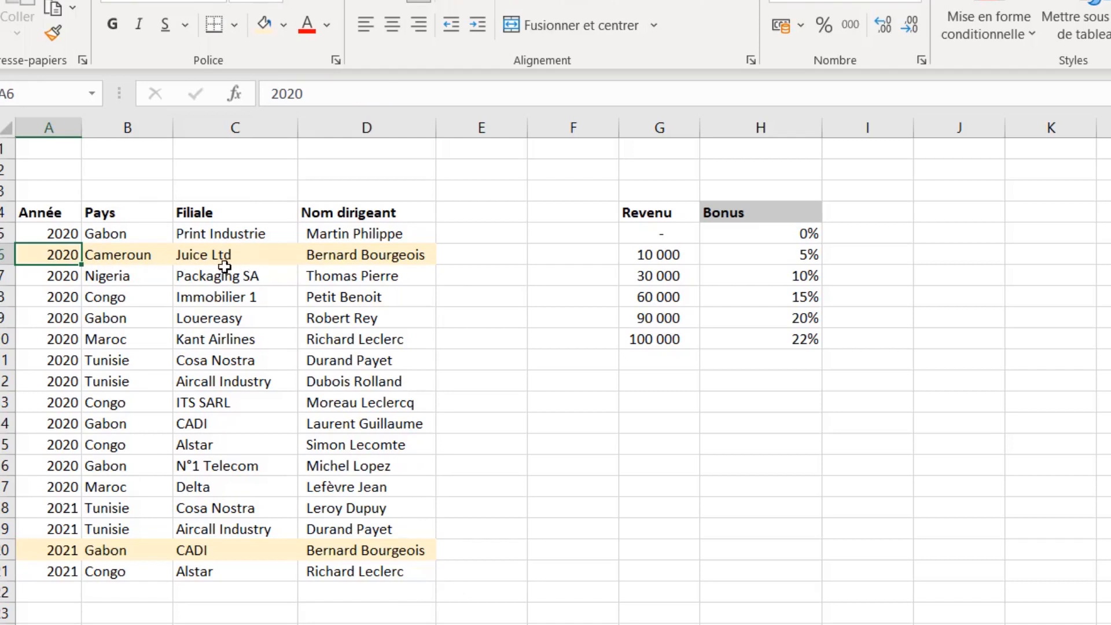
click(74, 551)
click(241, 553)
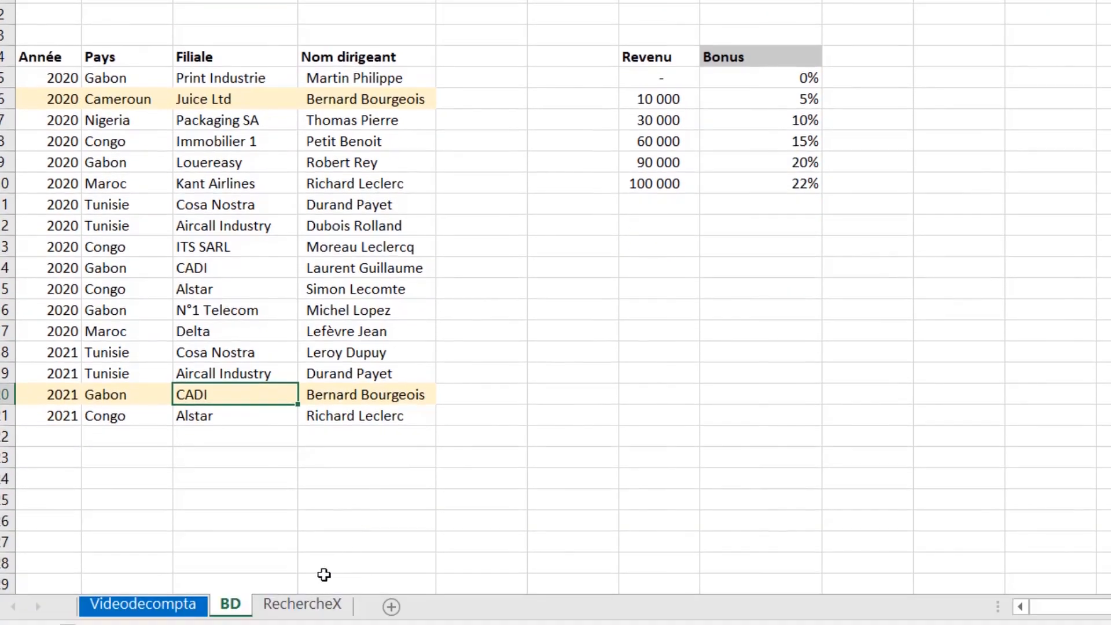
click(301, 603)
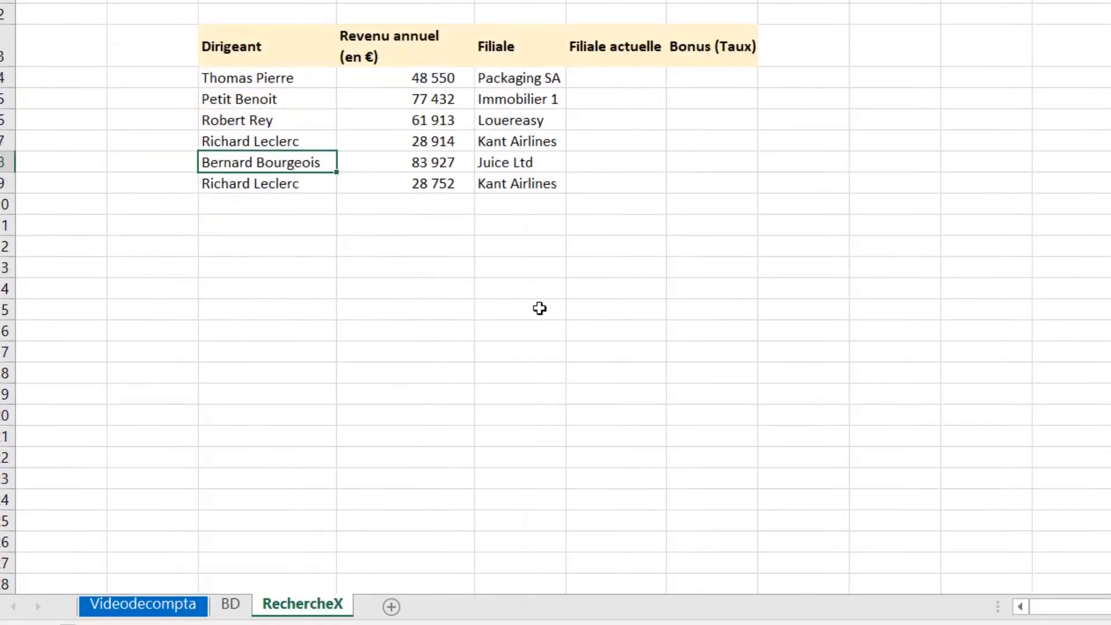
Start a RECHERCHEX formula in the first Filiale actuelle cell, F4, with the leader in C4 as the lookup value
click(613, 84)
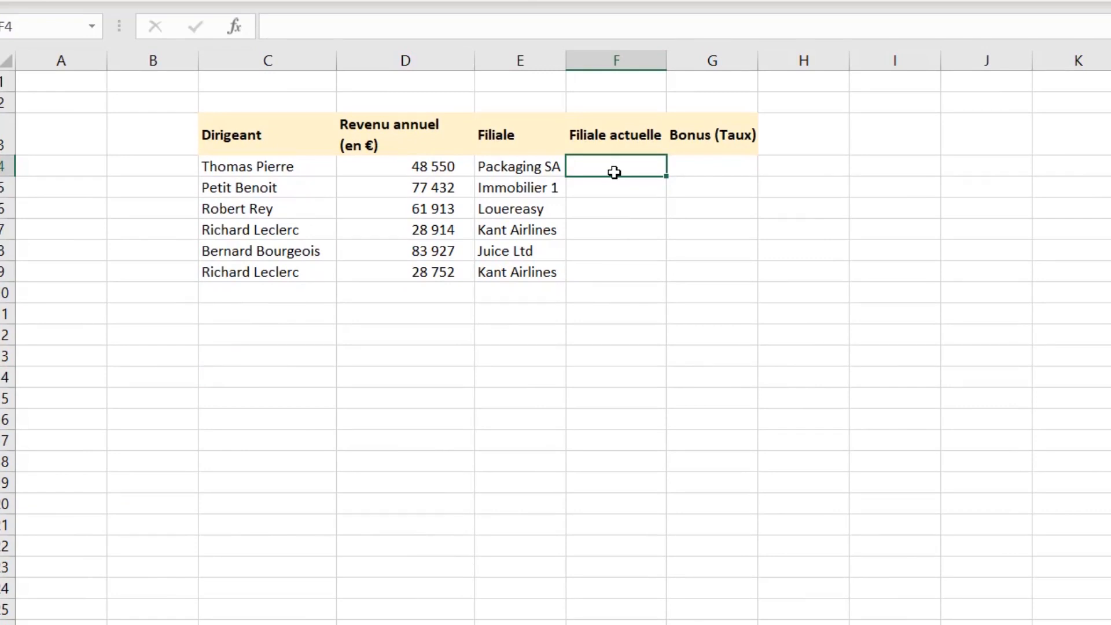
text(=rech)
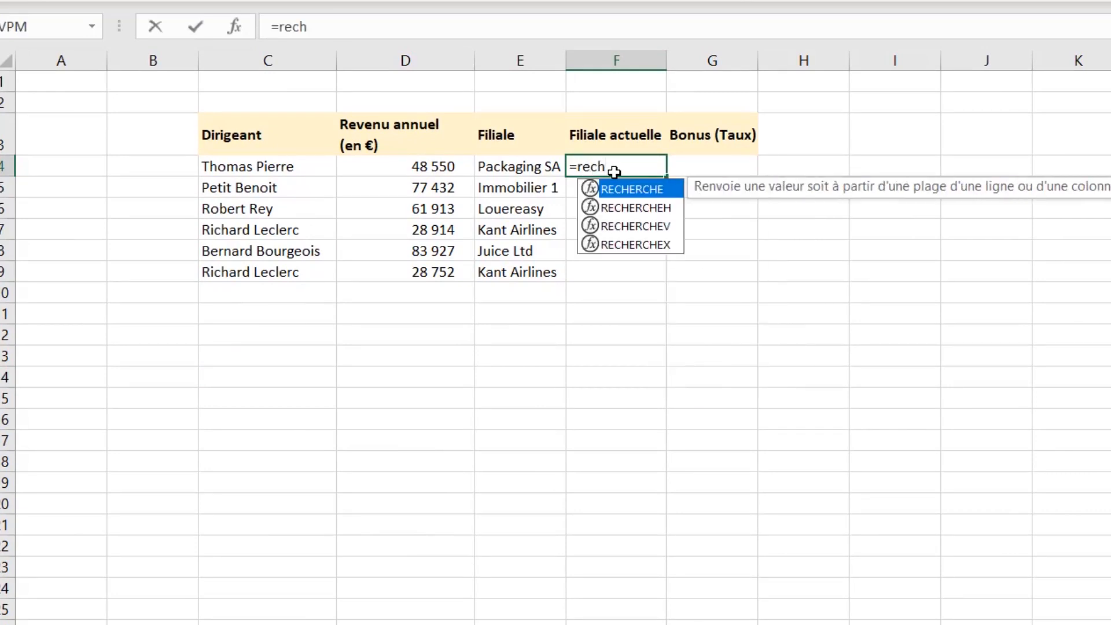
key(Down)
key(Down)
key(Down)
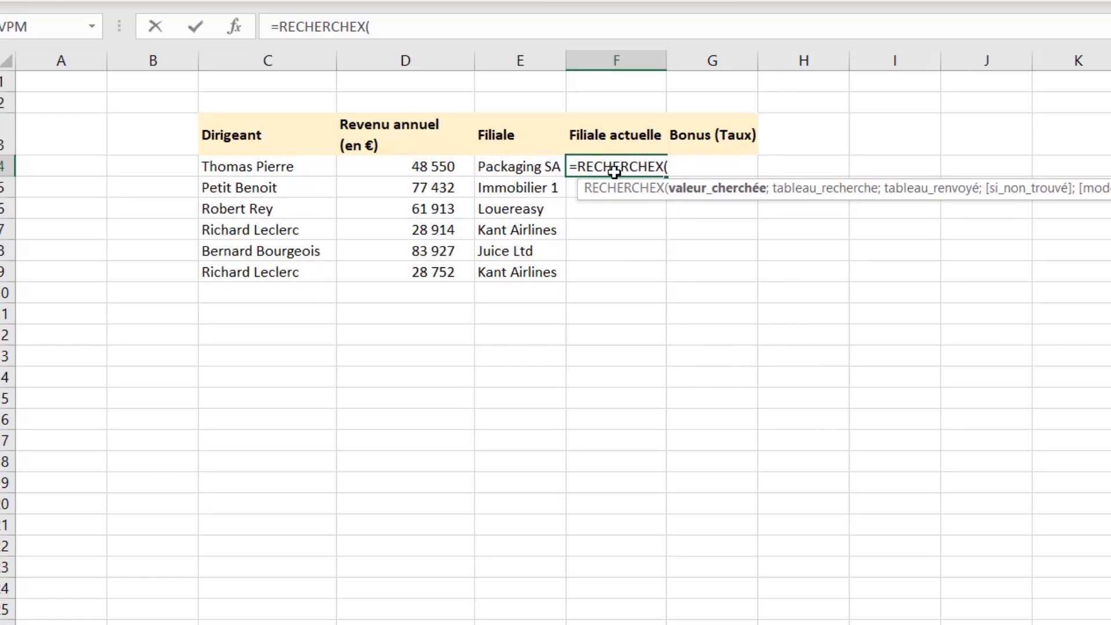
click(226, 170)
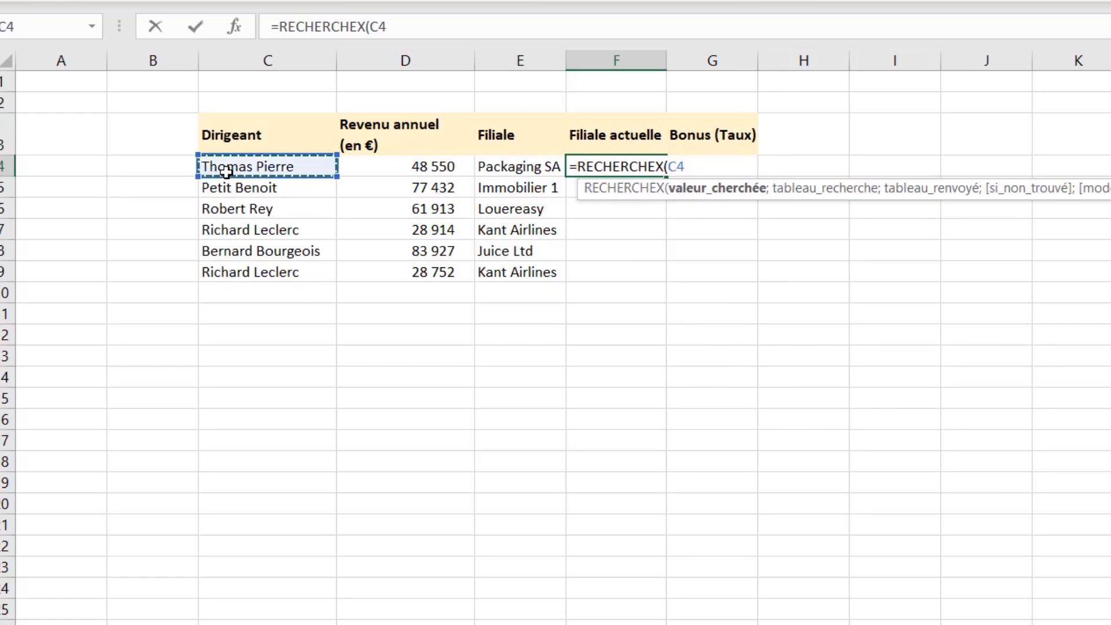
text(;)
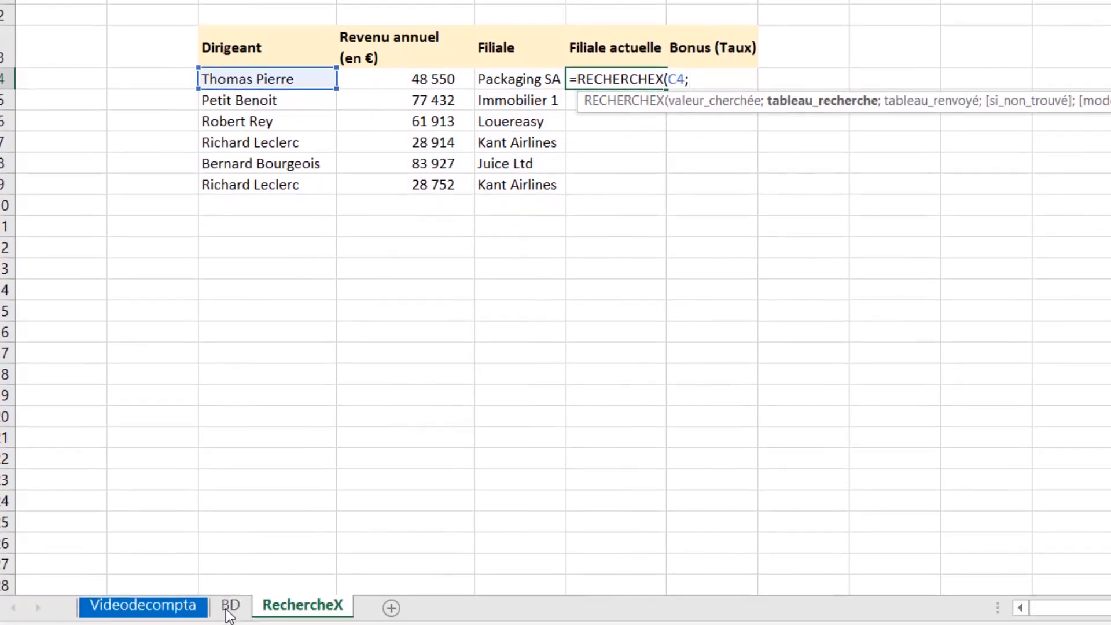
Set the formula's lookup array to BD's Nom dirigeant entries $D$5:$D$21 and its return array to the Filiale entries $C$5:$C$21
click(230, 605)
drag(370, 80, 362, 417)
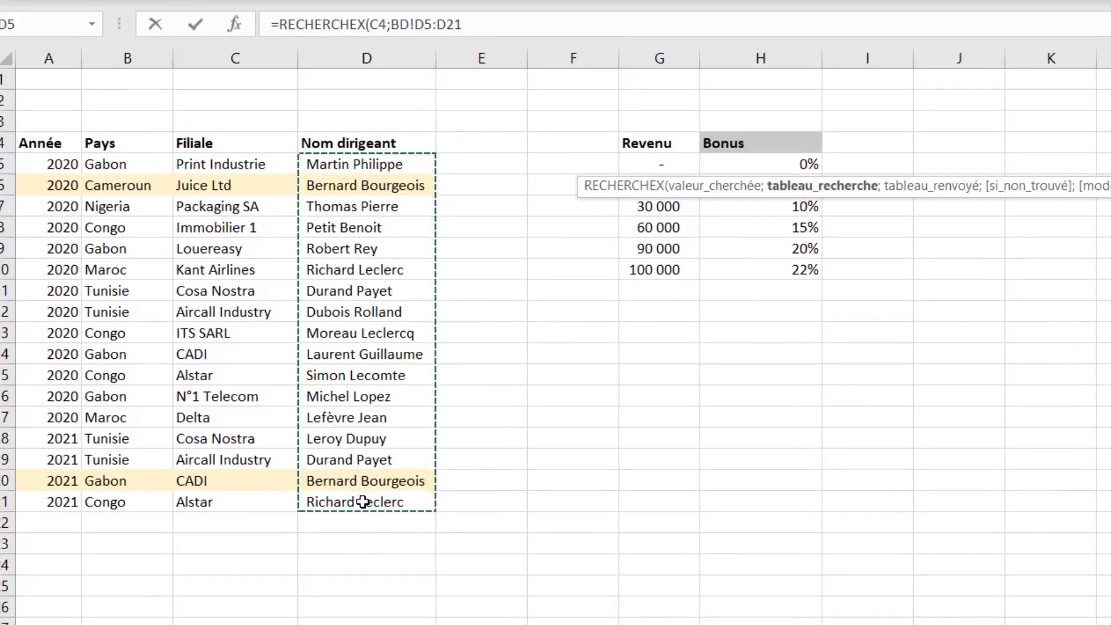
key(F4)
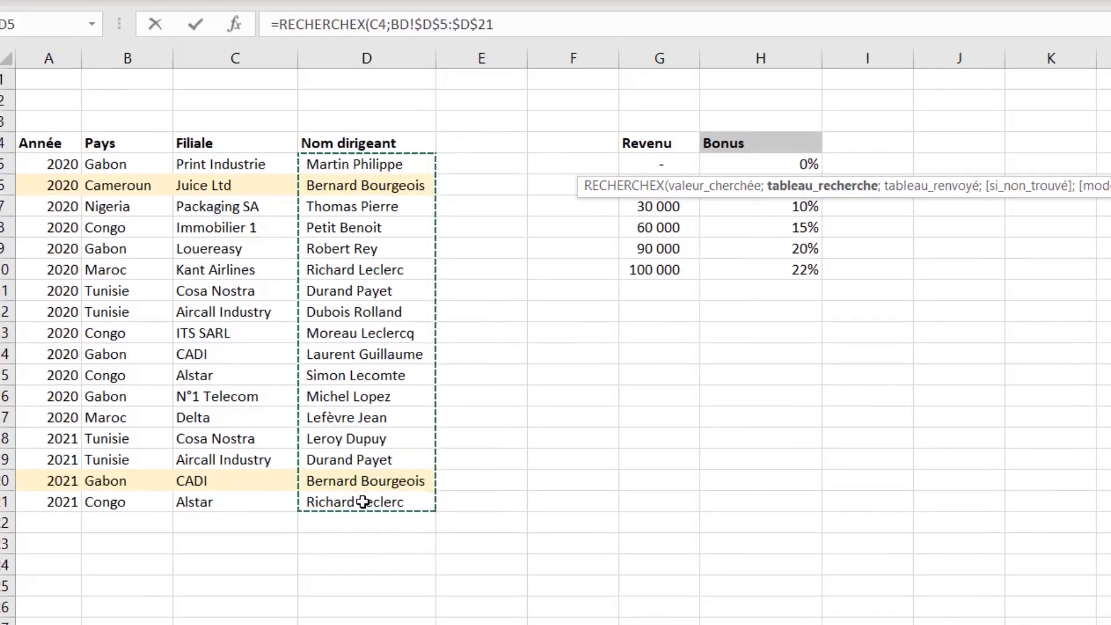
text(;)
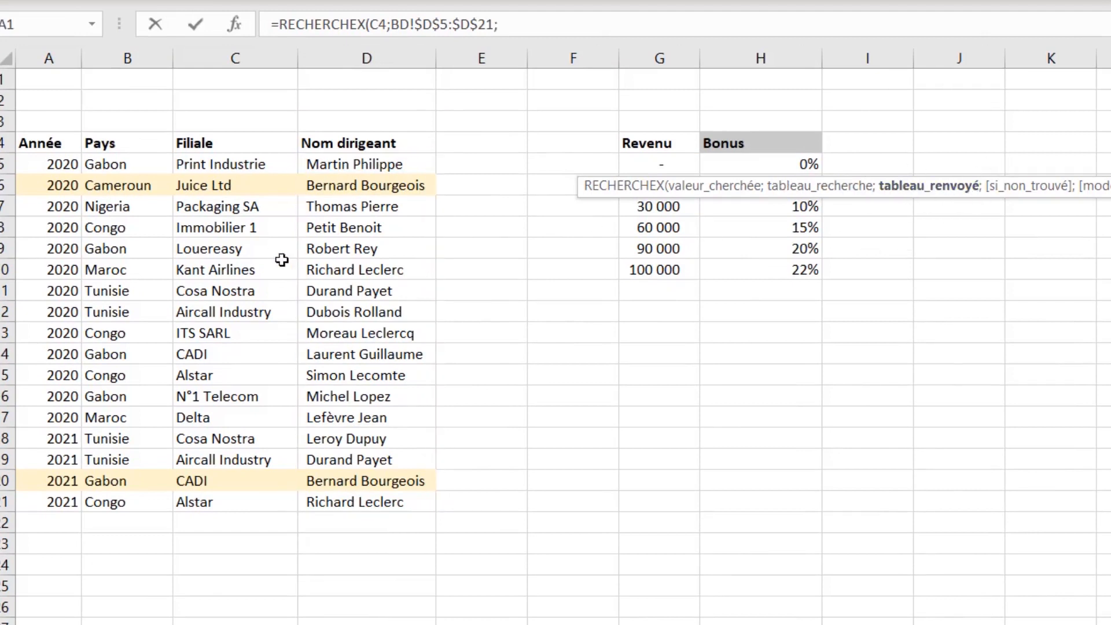
drag(228, 166, 217, 498)
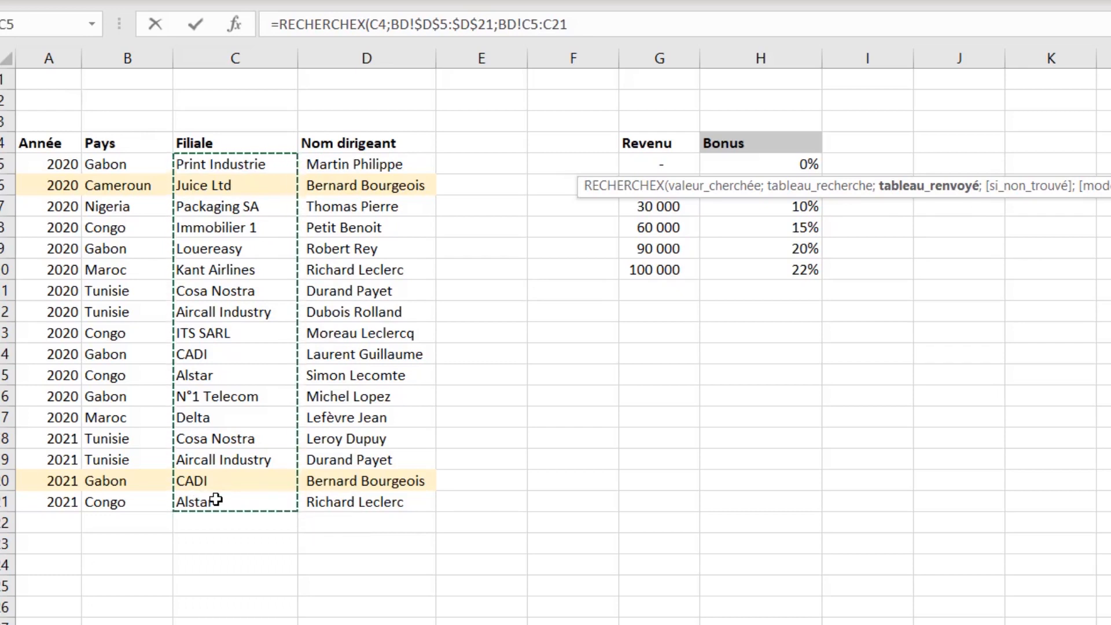
key(F4)
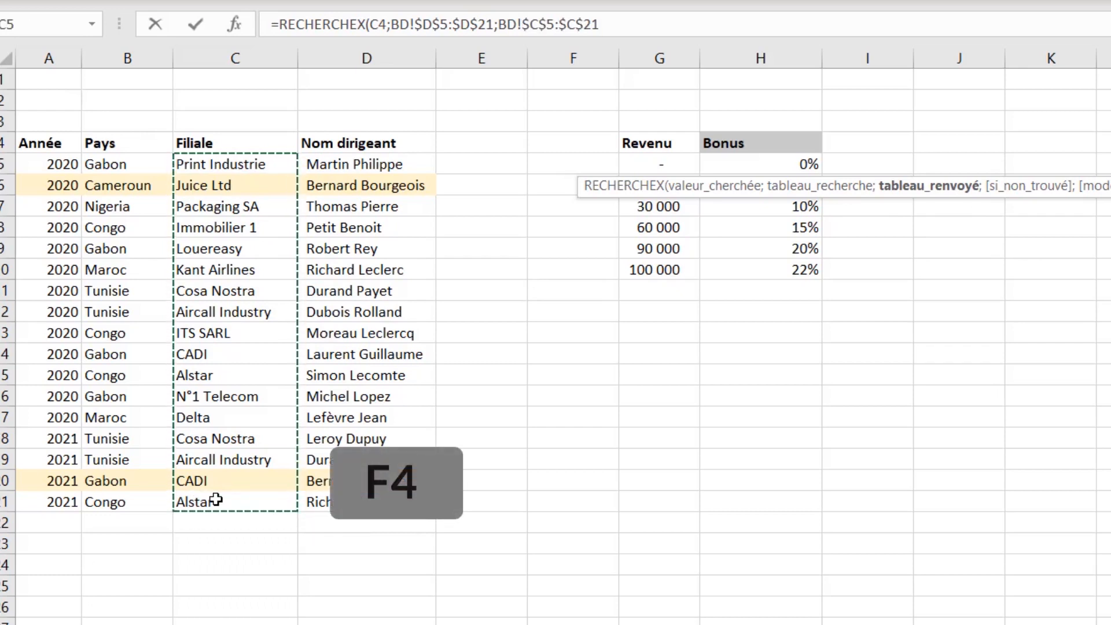
text(;)
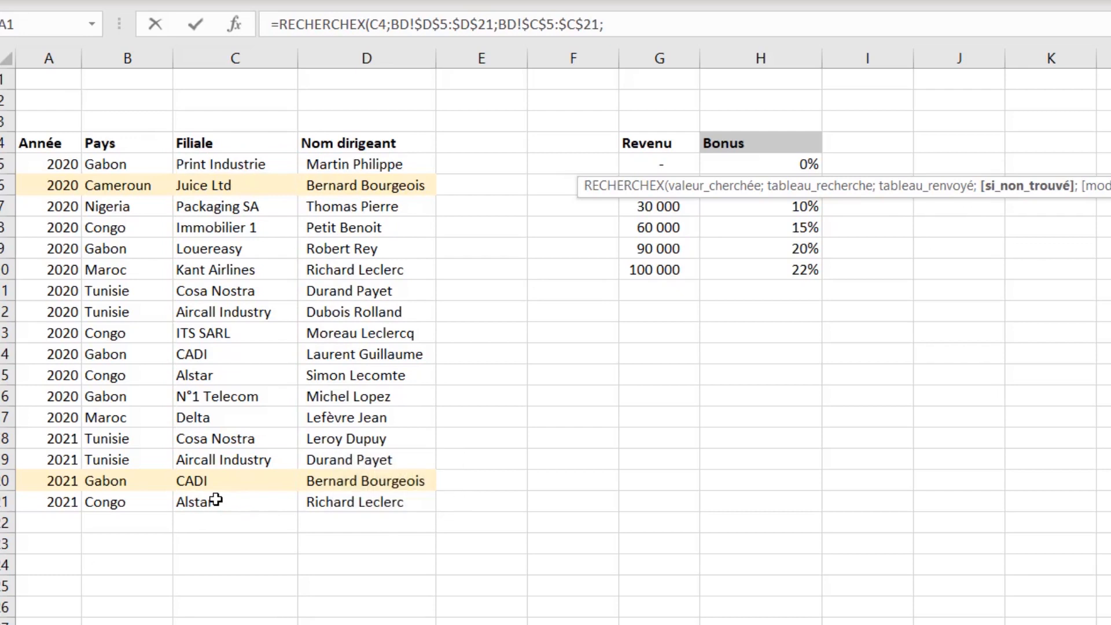
Leave the not-found argument empty, and set the match mode to exact (0) and the search mode to last-to-first (-1)
text(;)
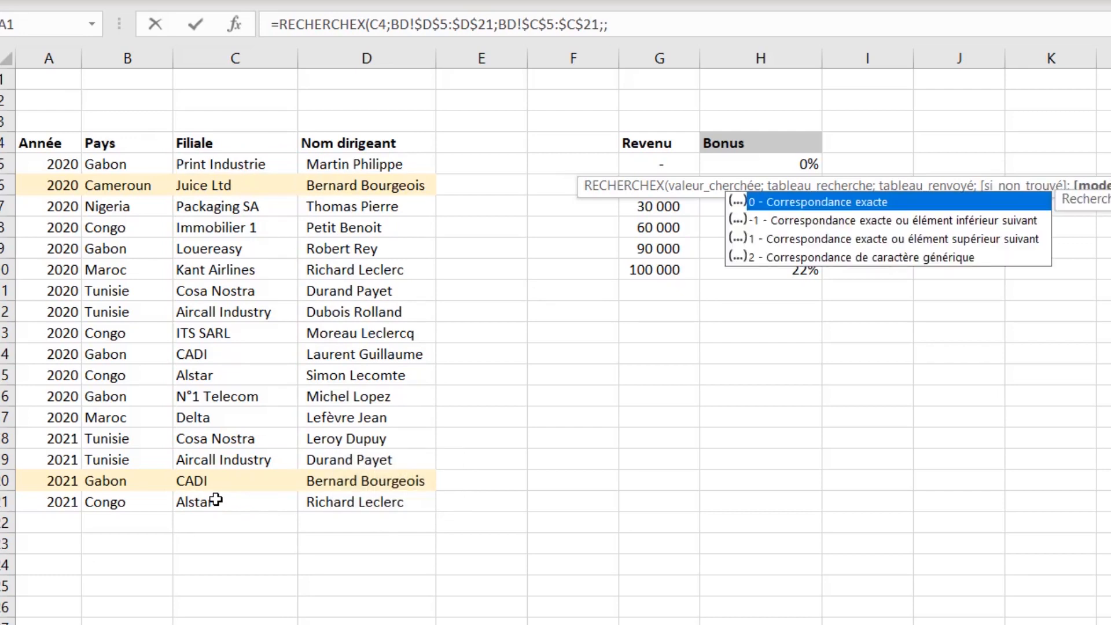
double_click(826, 203)
text(;)
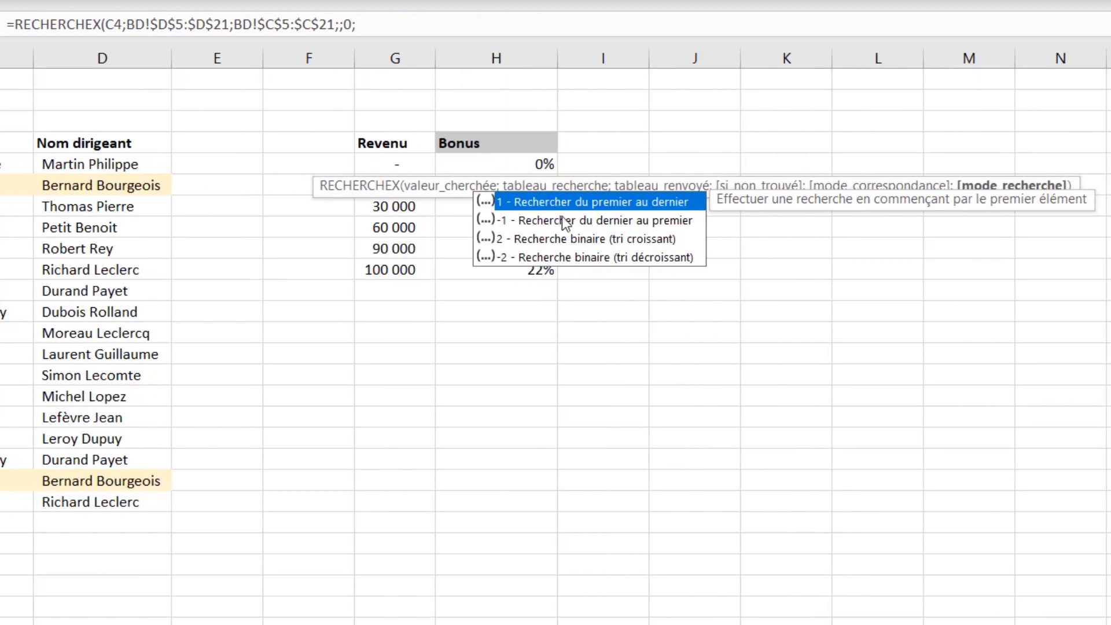
click(589, 223)
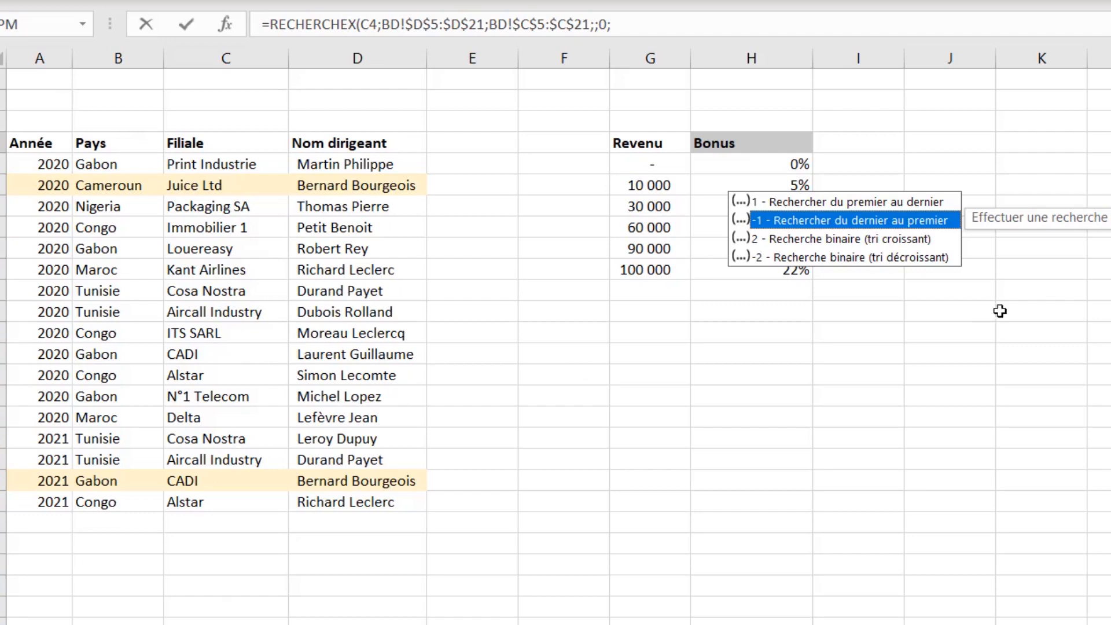
double_click(861, 223)
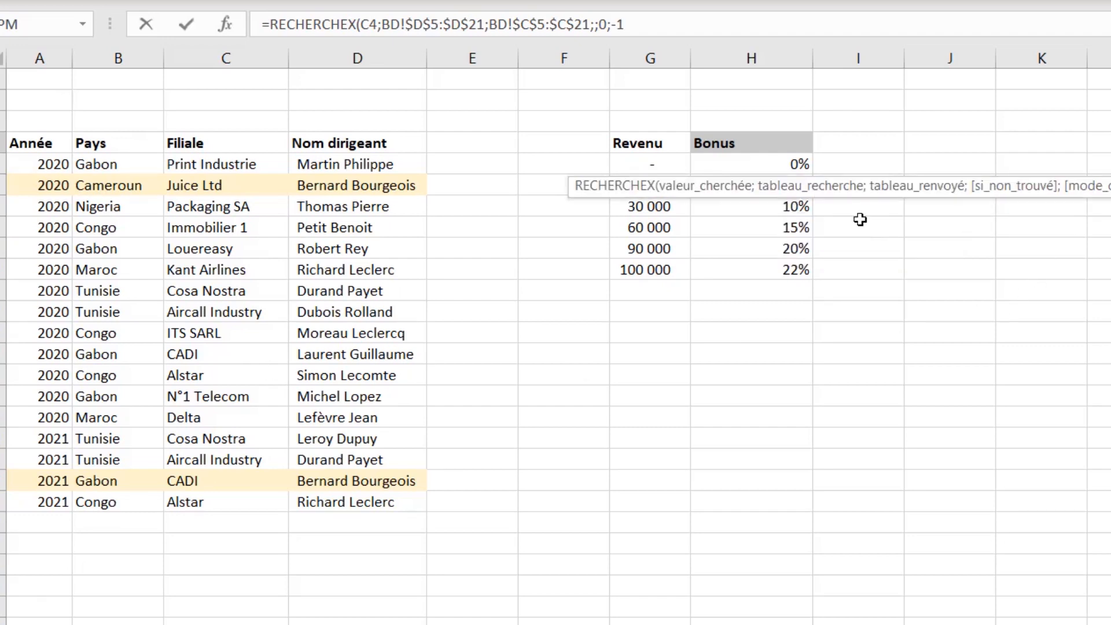
Complete the RECHERCHEX formula in F4 and fill it down the Filiale actuelle column to F9
key(Return)
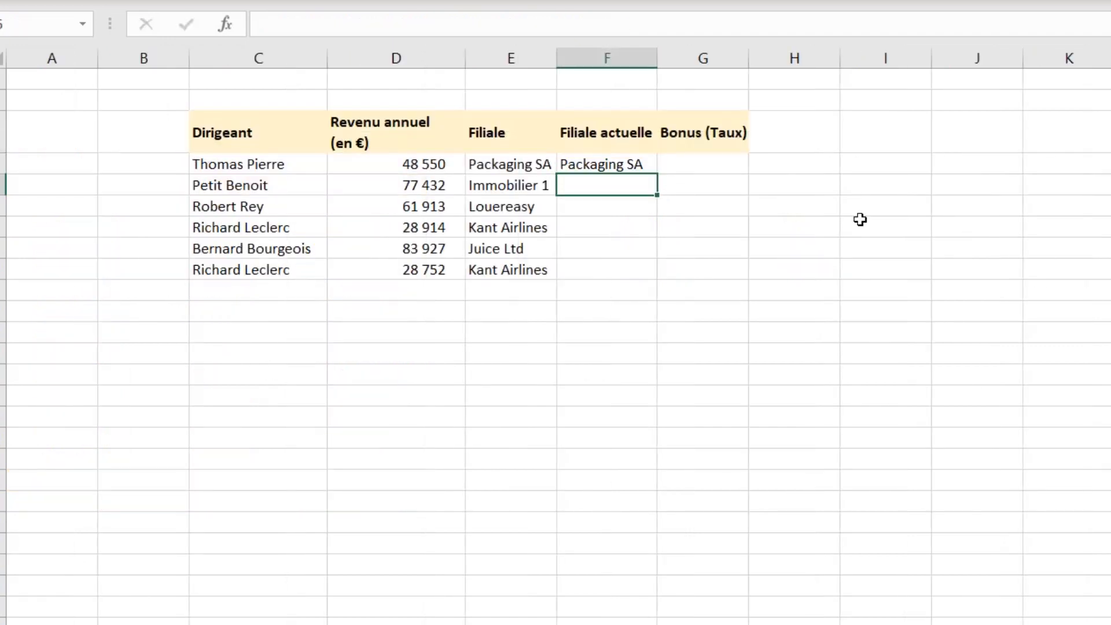
click(646, 161)
drag(657, 172, 648, 277)
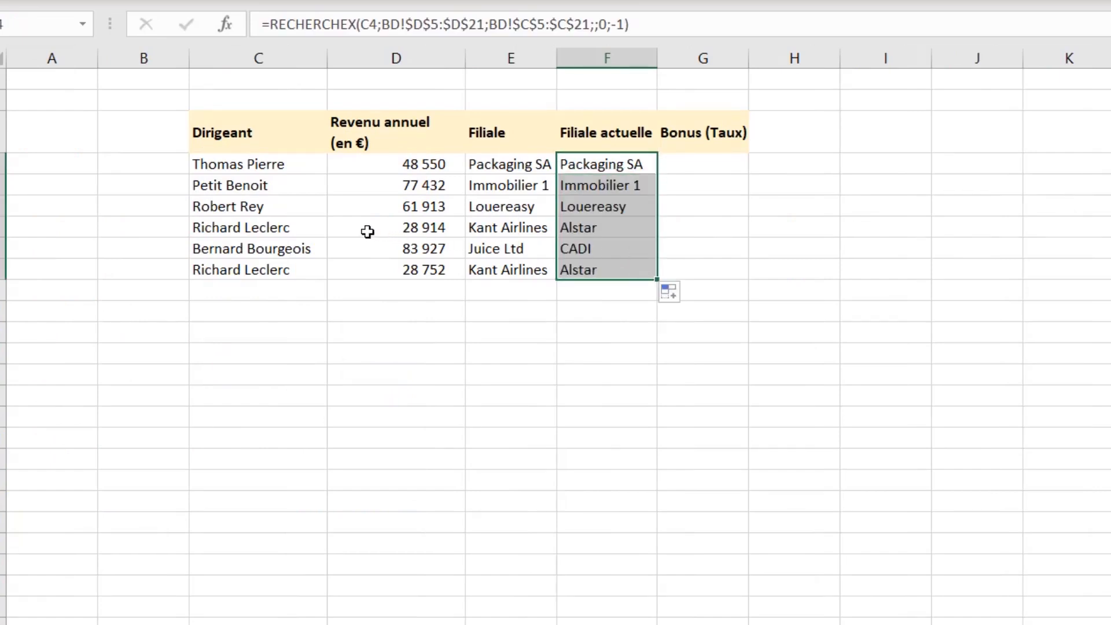
Shade the Juice Ltd cell E8 light orange and the CADI cell F8 light blue
drag(293, 248, 582, 250)
click(523, 249)
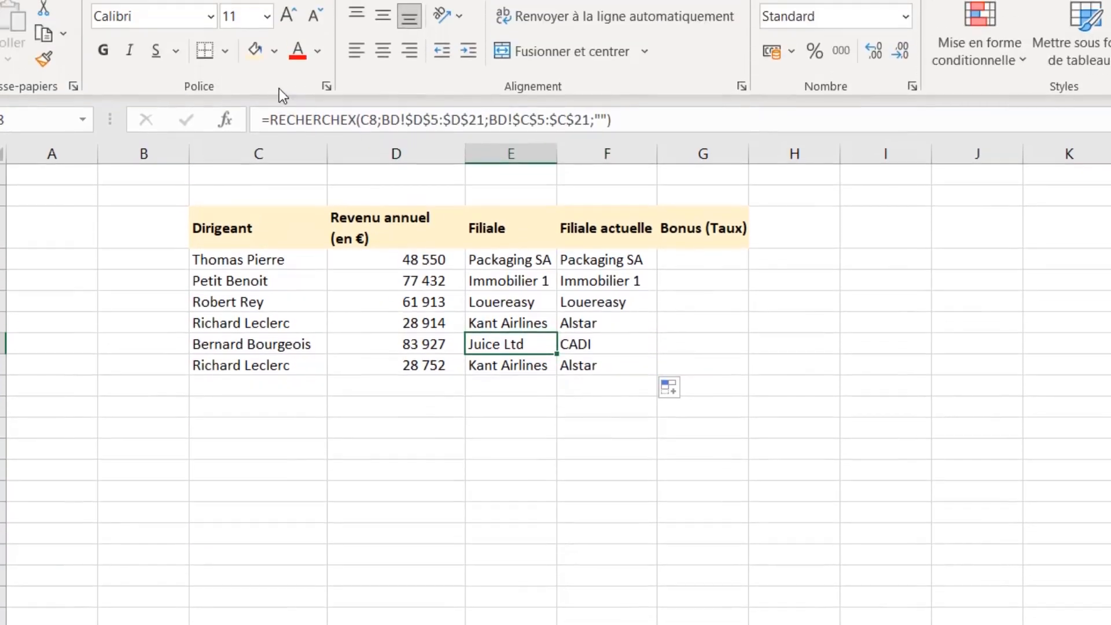
click(255, 50)
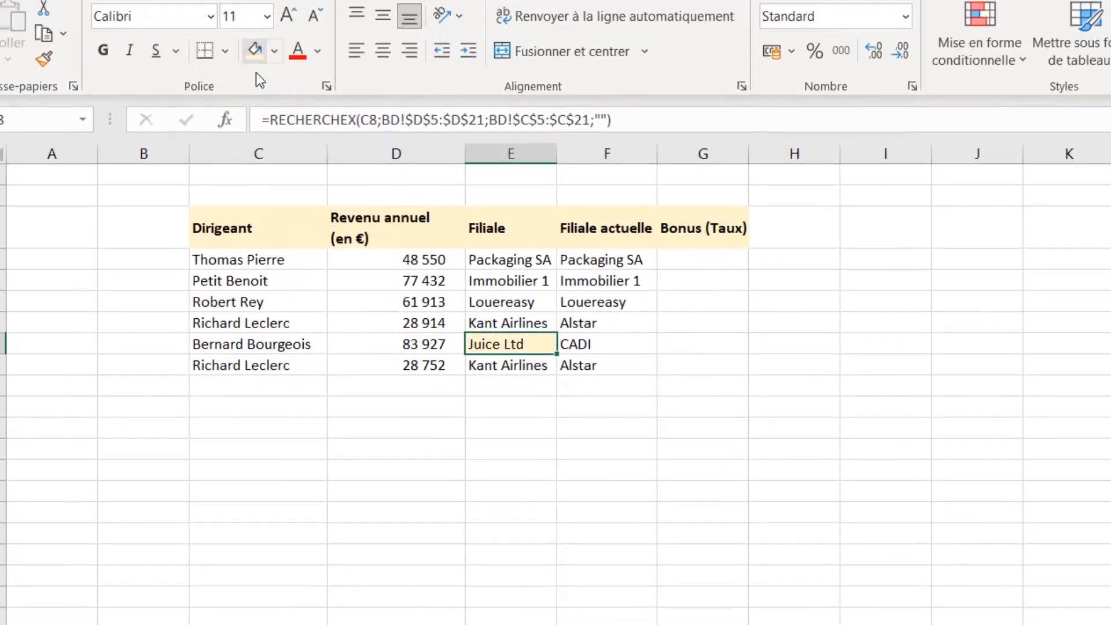
click(608, 344)
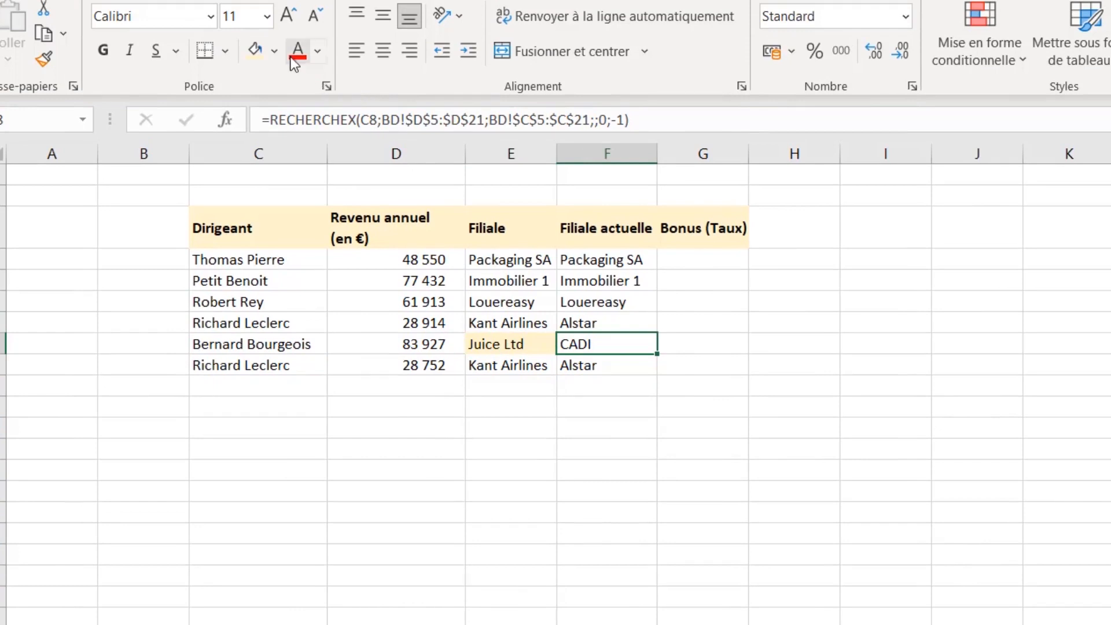
click(274, 51)
click(323, 128)
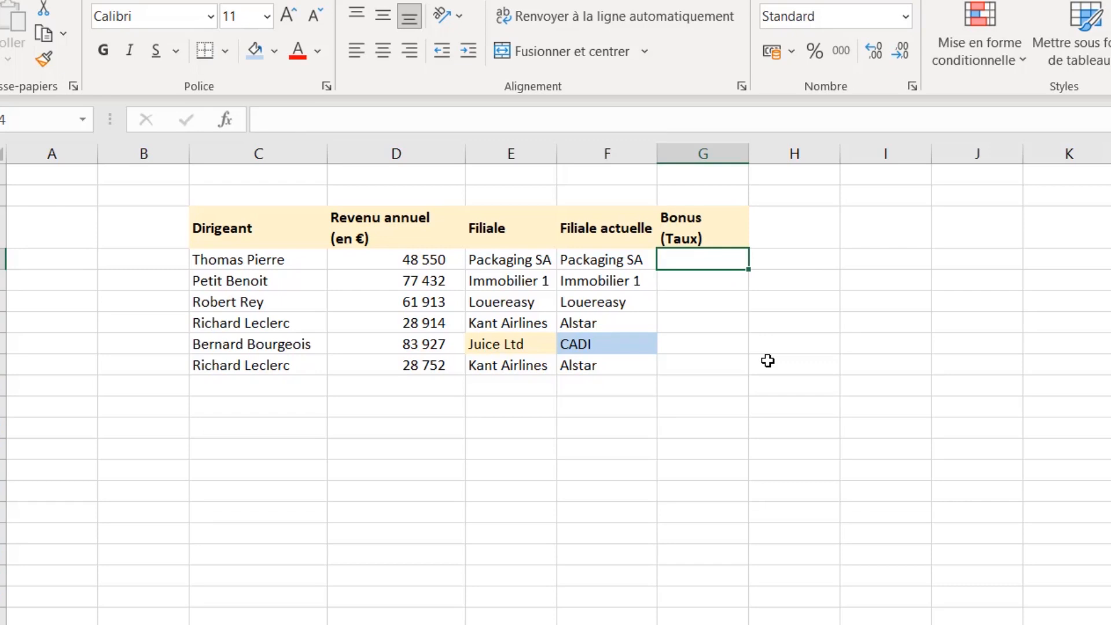
Examine the Revenu thresholds and matching Bonus rates in the BD sheet, tier by tier
drag(258, 277, 278, 385)
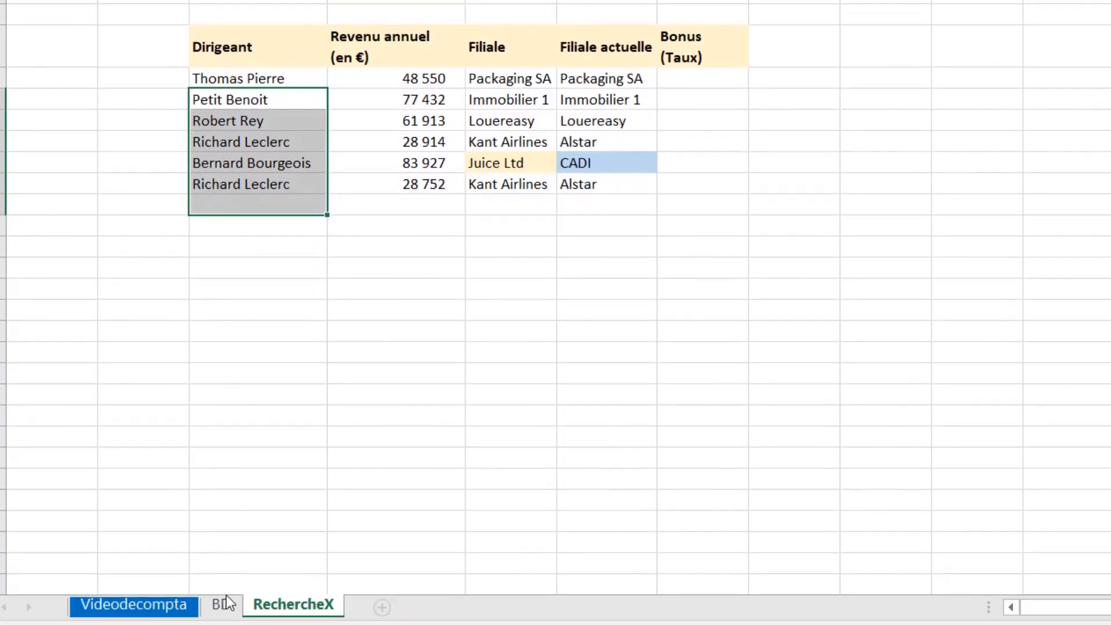
click(223, 604)
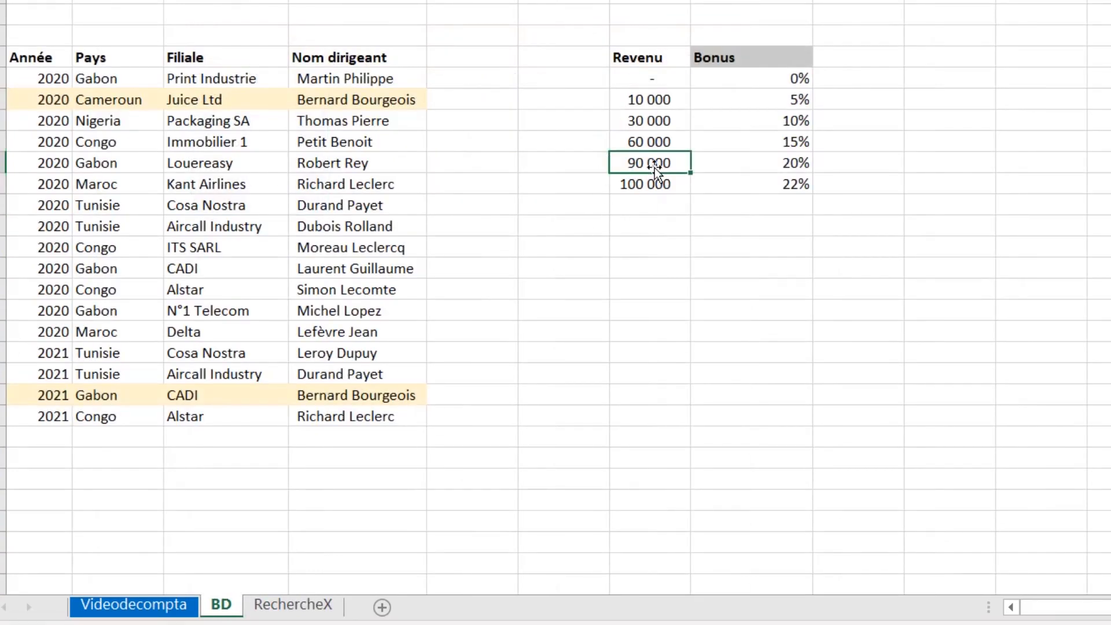
drag(664, 72, 664, 188)
drag(787, 81, 773, 201)
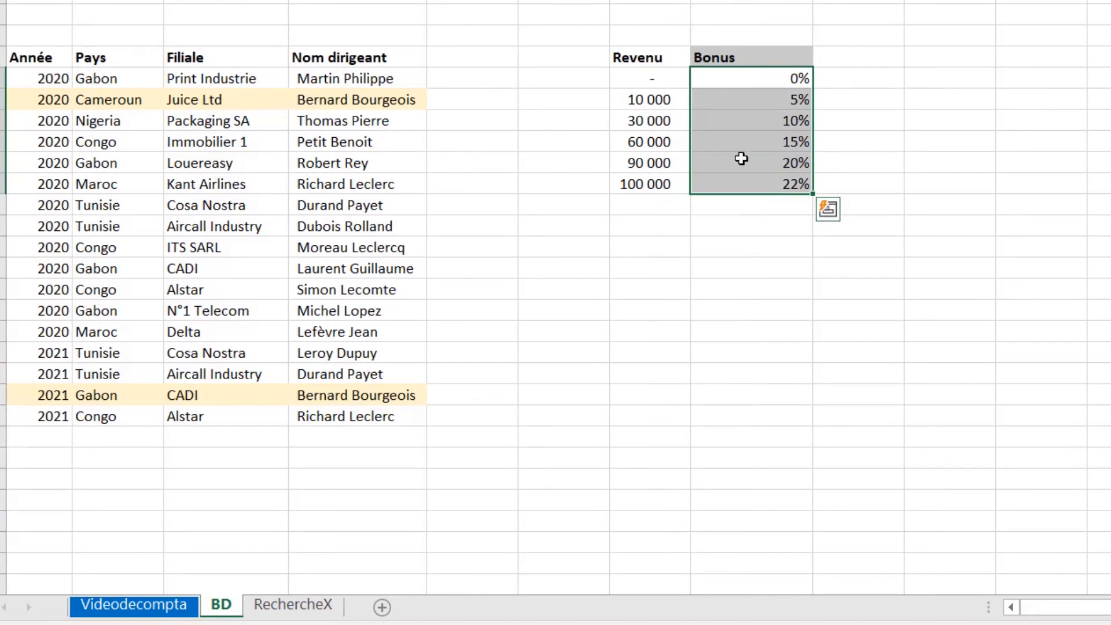
click(660, 101)
click(759, 78)
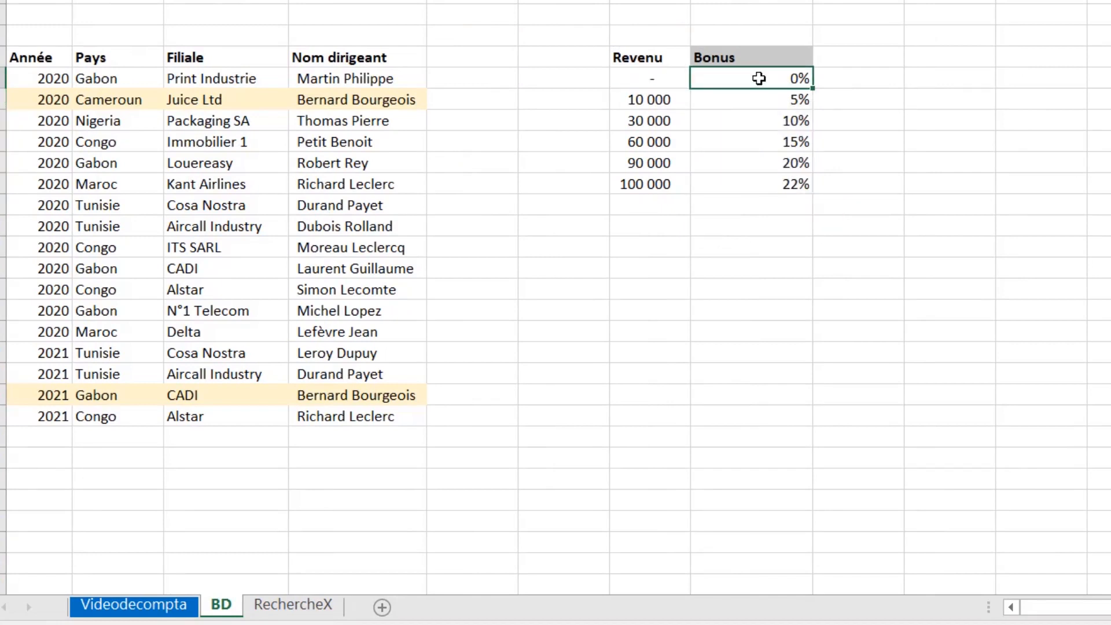
click(651, 100)
click(732, 100)
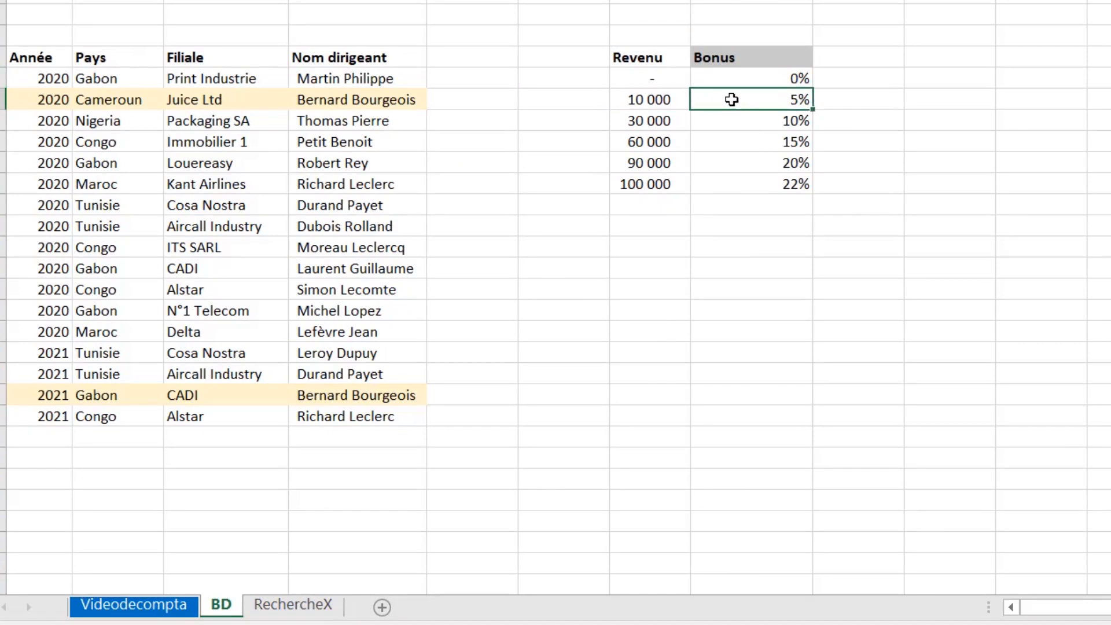
click(655, 118)
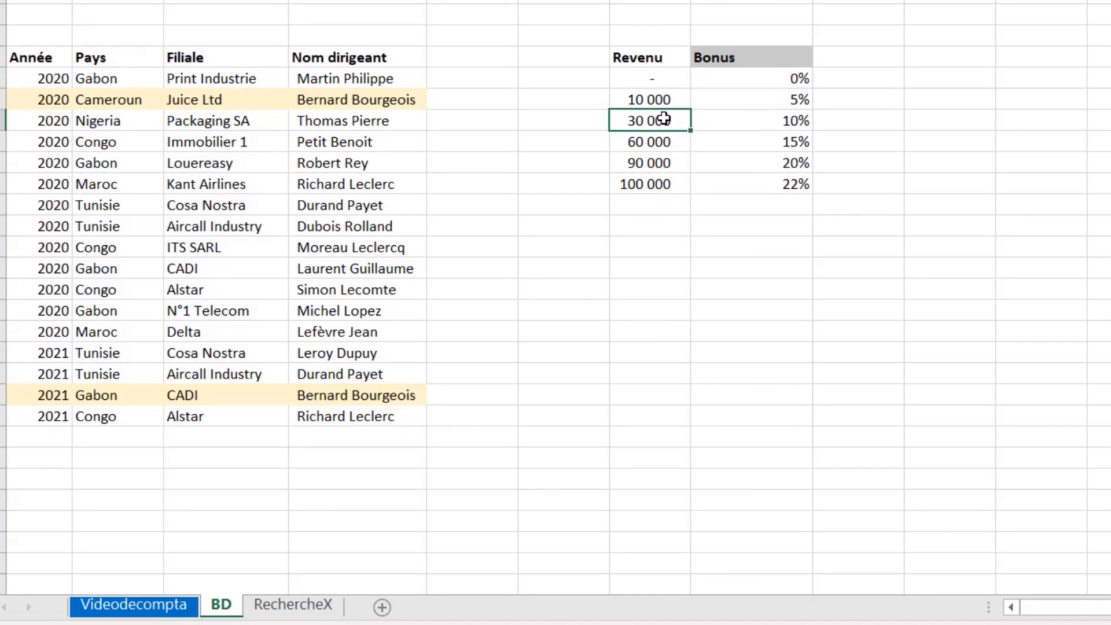
click(761, 122)
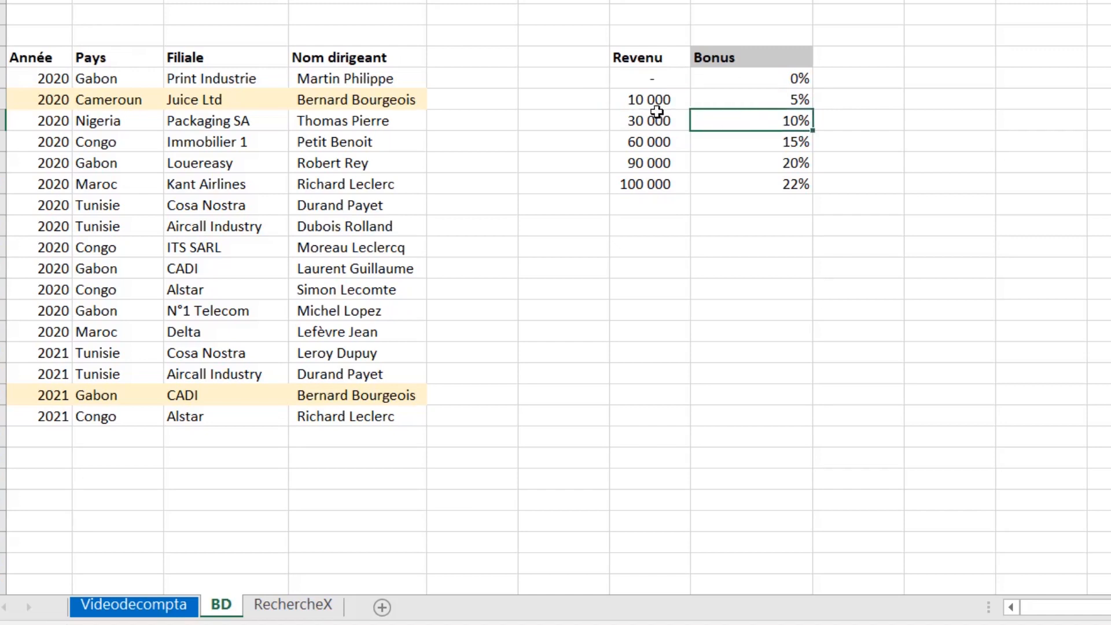
Compare the leaders' Revenu annuel values in RechercheX with BD's Revenu and Bonus scale, and return to the RechercheX sheet
click(289, 606)
drag(428, 82, 415, 203)
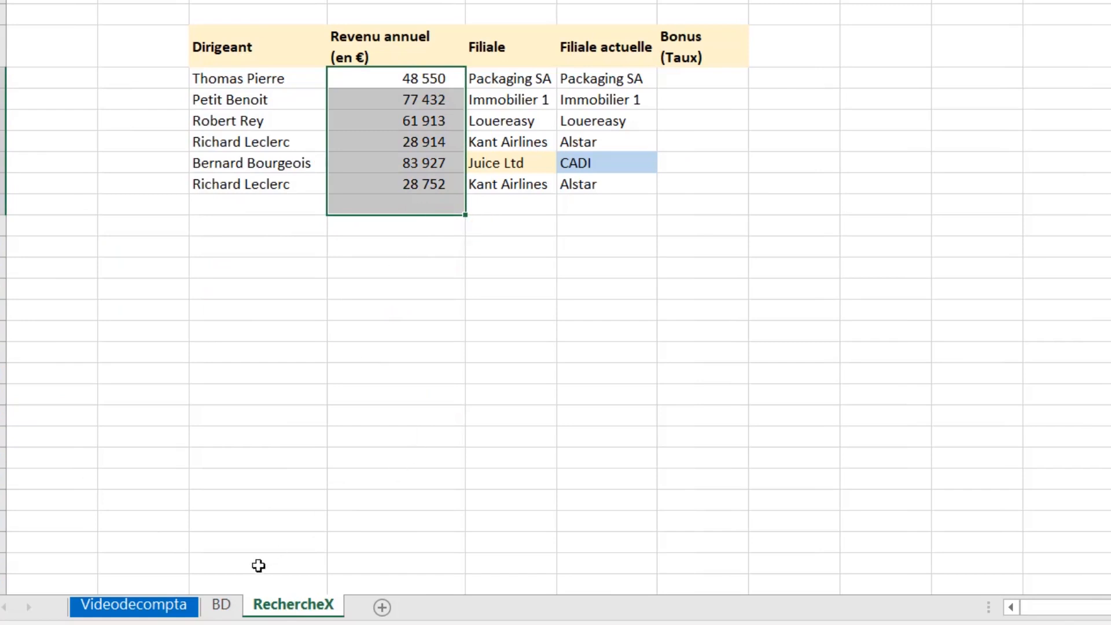
click(221, 605)
drag(643, 100, 647, 184)
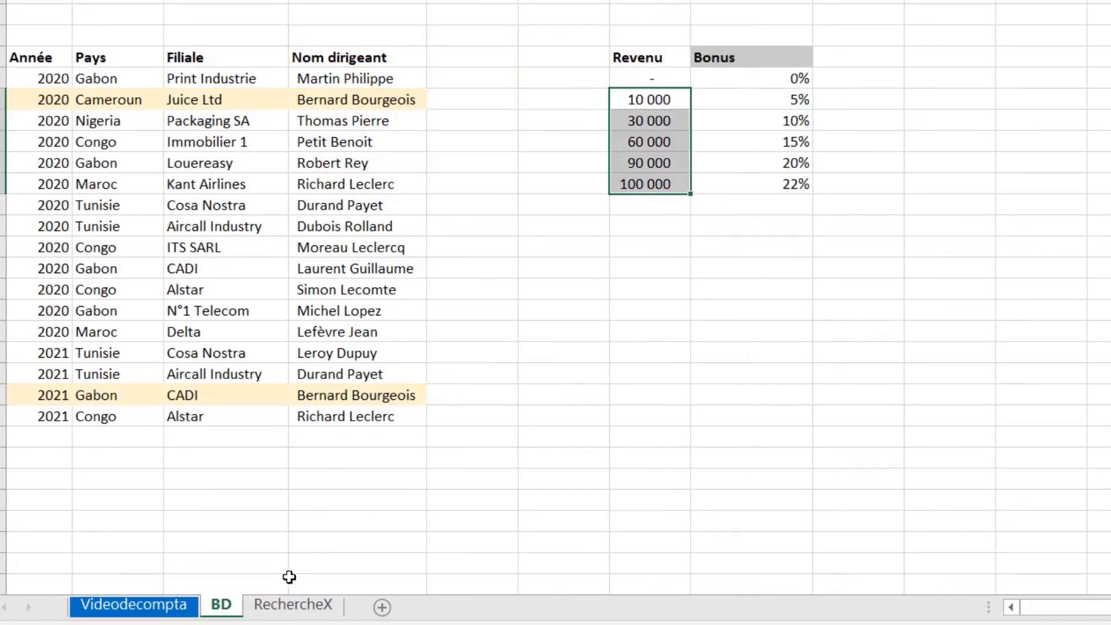
click(281, 607)
click(680, 79)
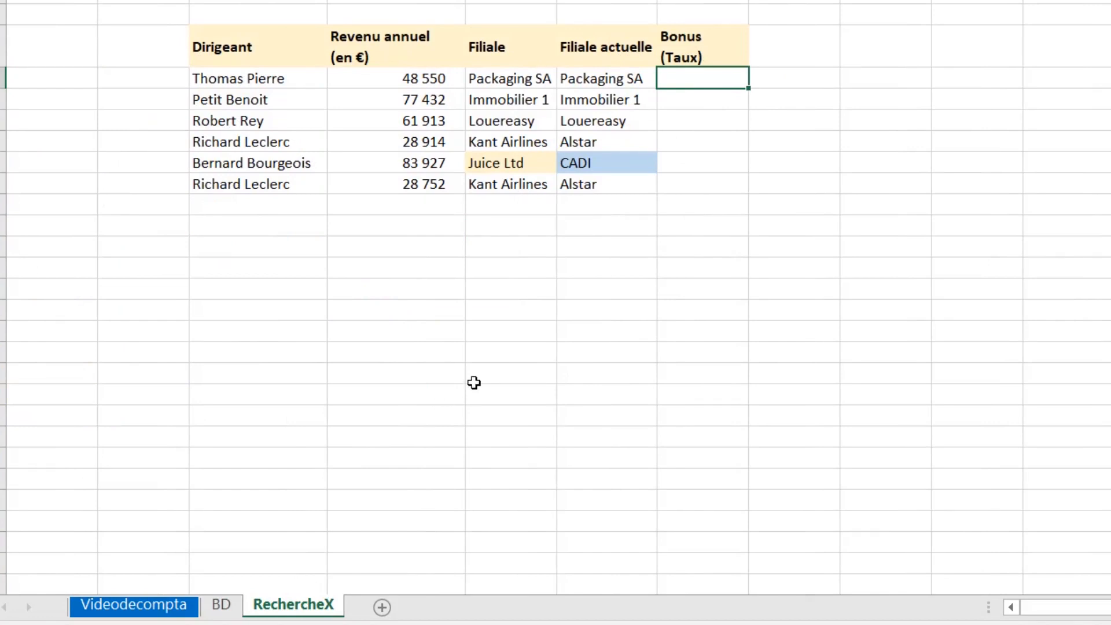
click(221, 606)
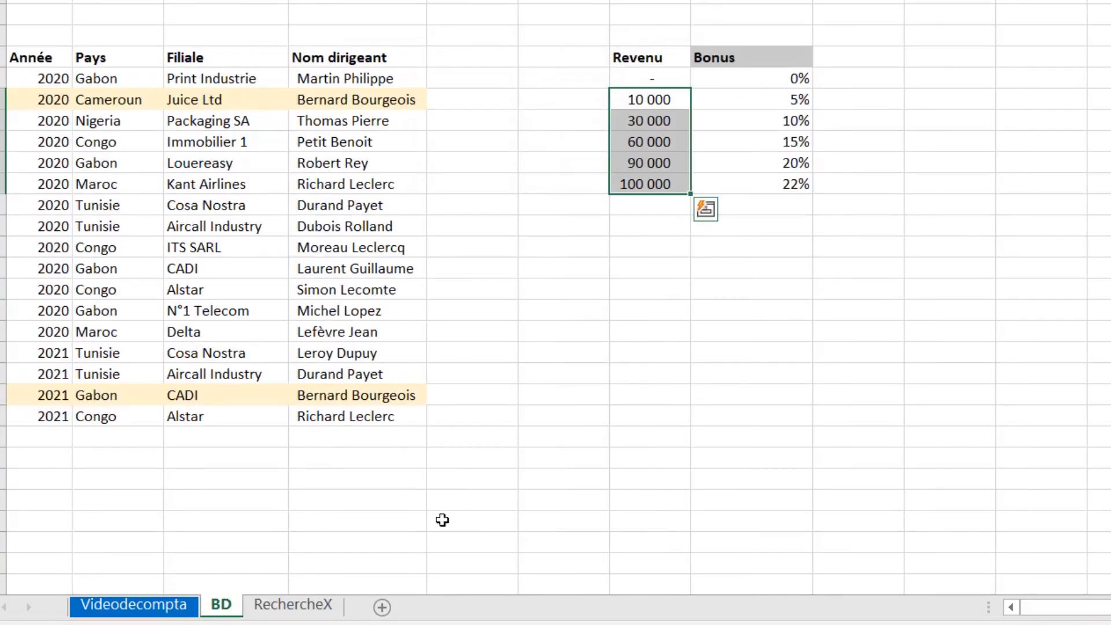
drag(783, 81, 751, 203)
click(294, 605)
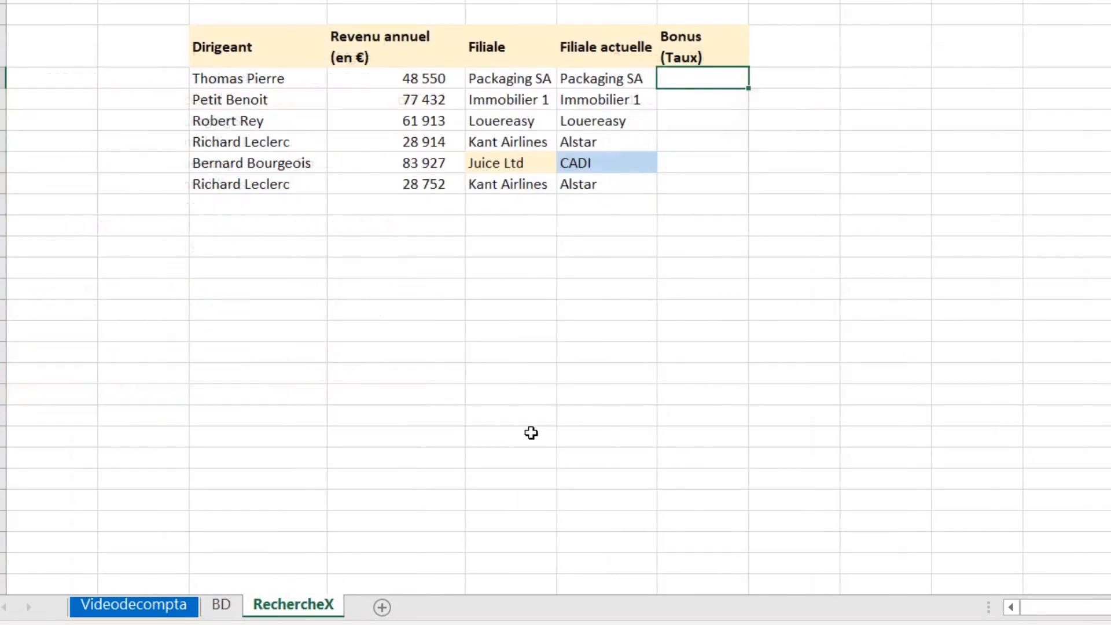
Start a RECHERCHEX formula in the first Bonus (Taux) cell, G4, with the annual revenue in D4 as the lookup value
text(=rech)
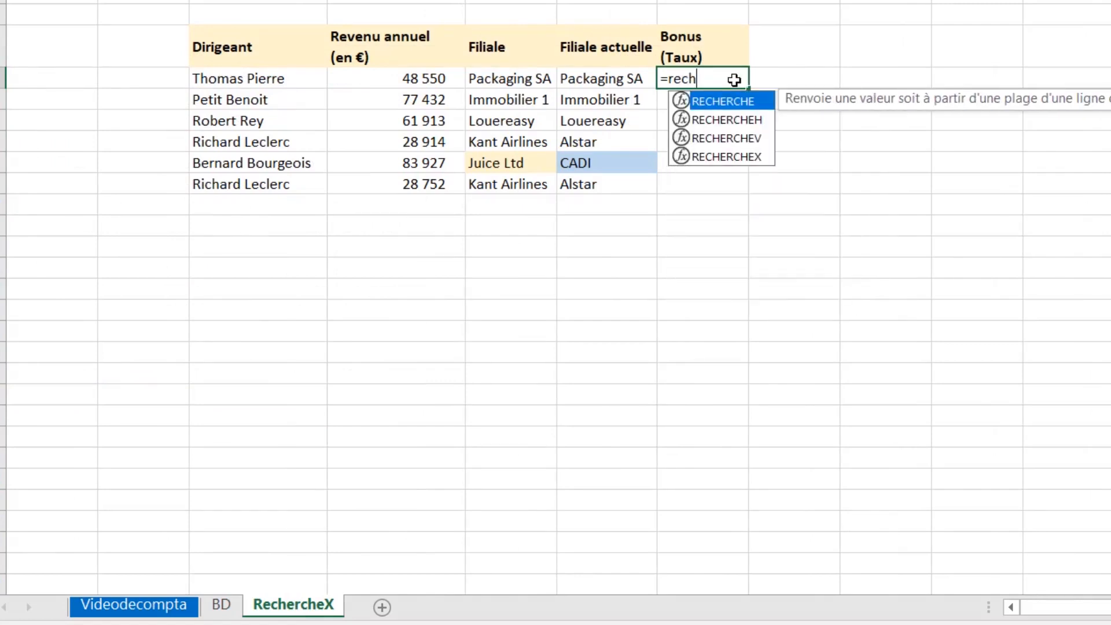
key(Down)
key(Down)
key(Down)
key(Tab)
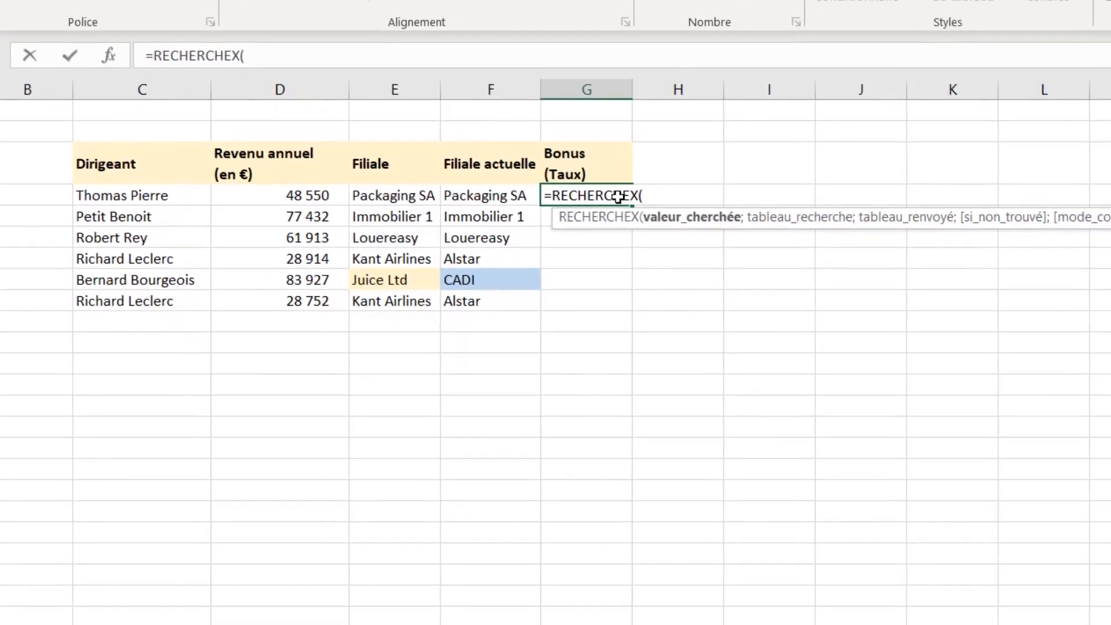
key(Left)
key(Left)
key(Left)
text(;)
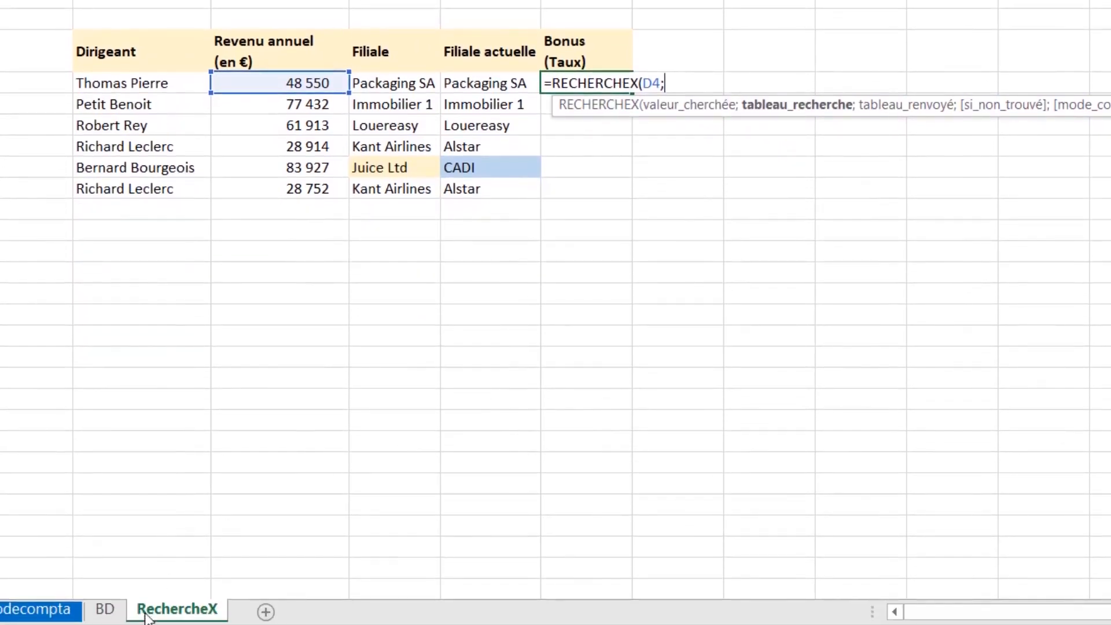
Set the formula's lookup array to BD's Revenu thresholds $G$5:$G$10 and its return array to the Bonus rates $H$5:$H$10
click(105, 608)
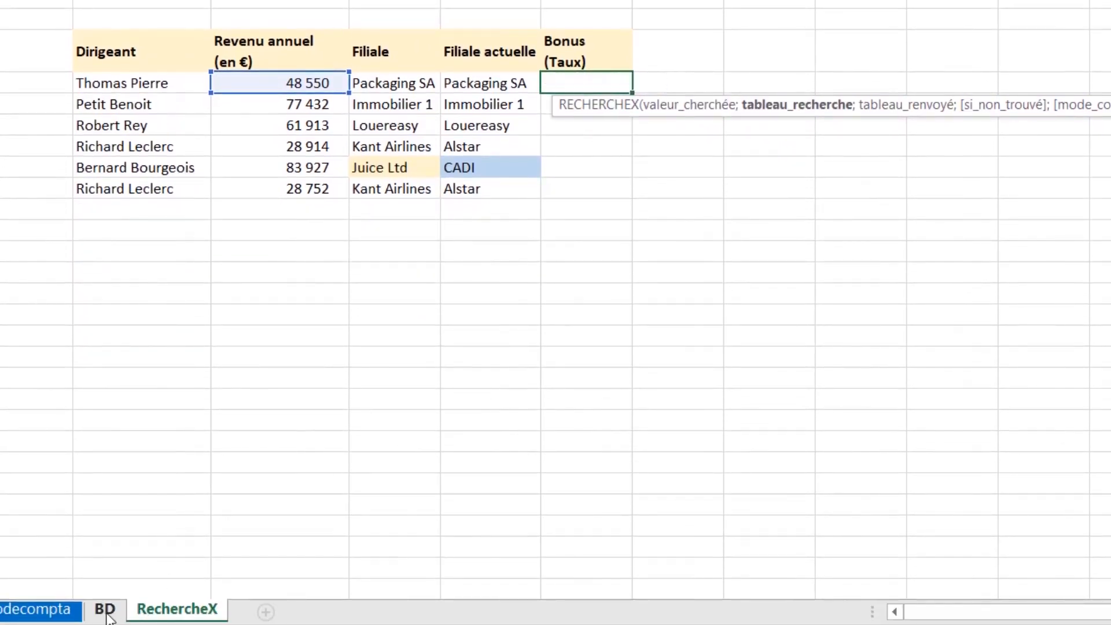
drag(551, 82, 545, 189)
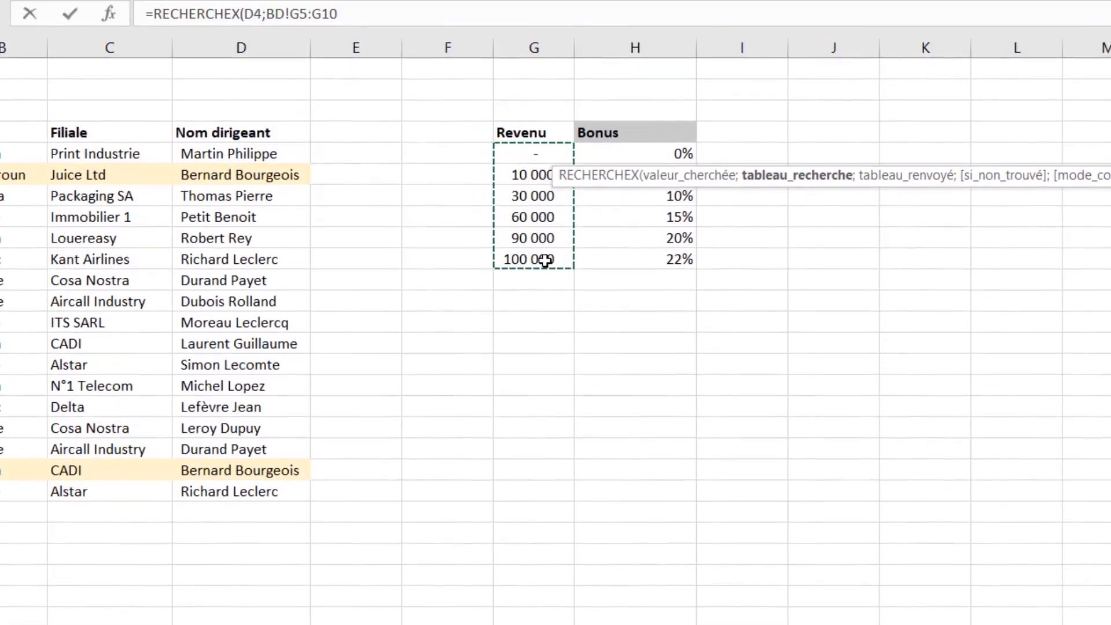
key(F4)
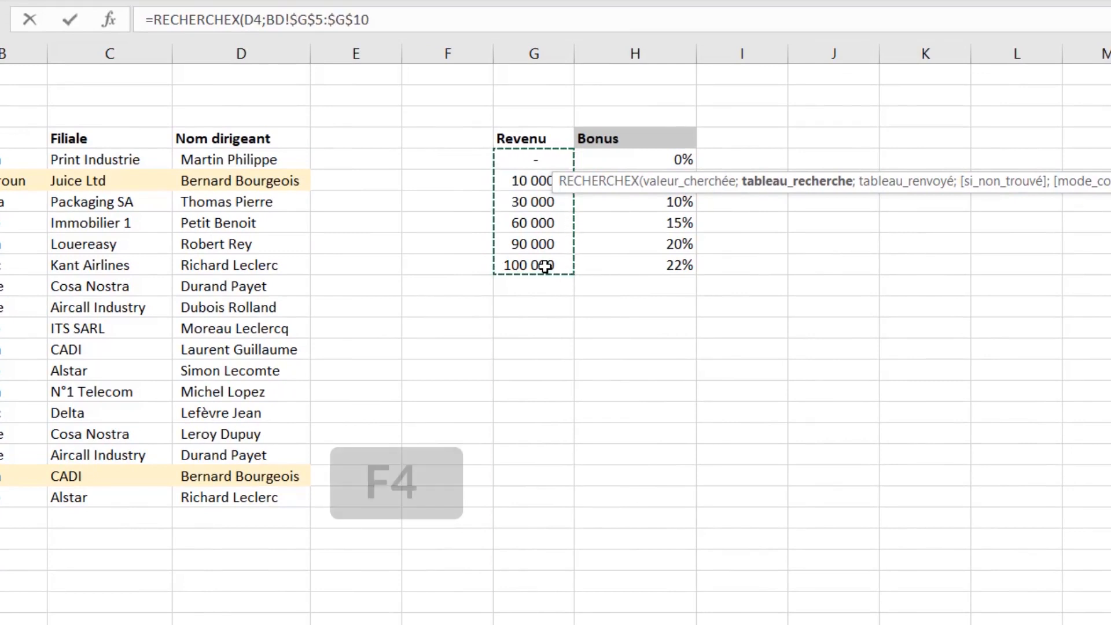
text(;)
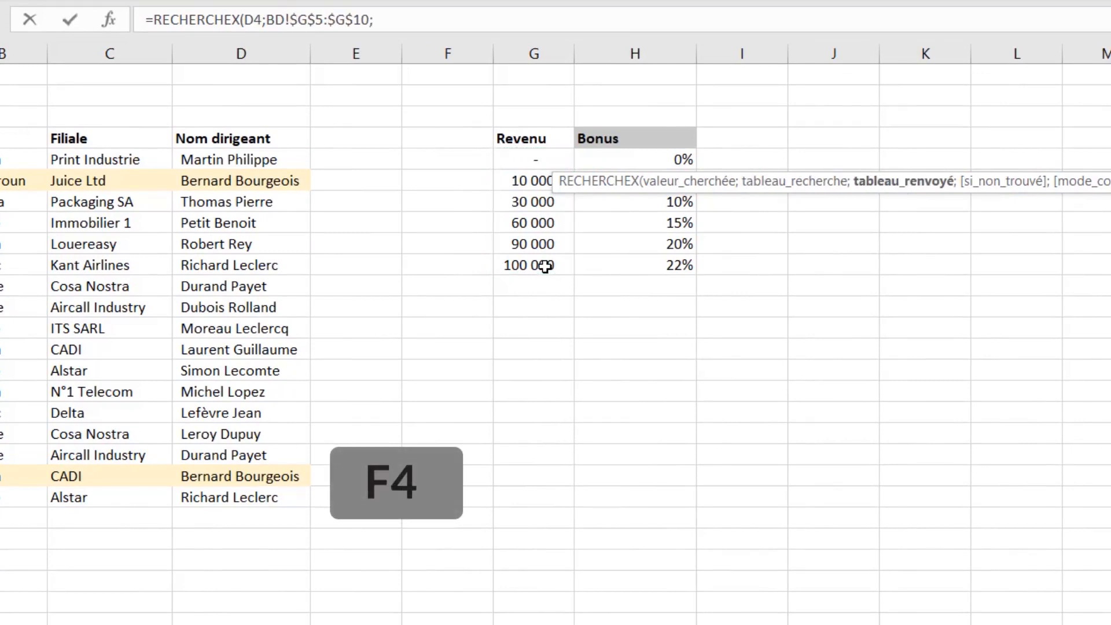
click(635, 164)
drag(635, 182, 640, 268)
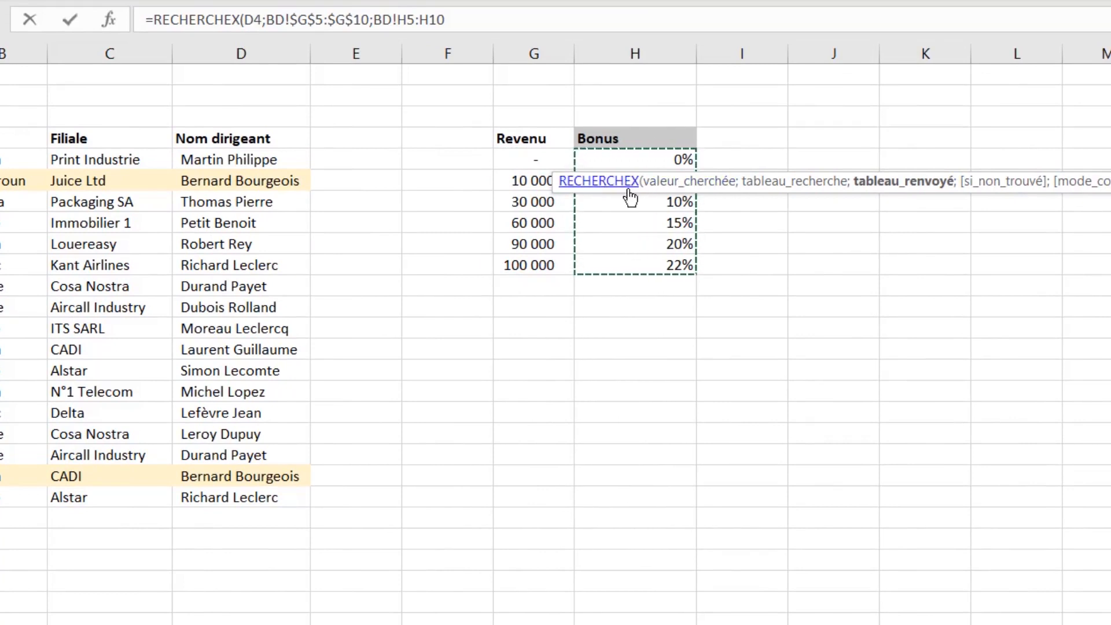
key(F4)
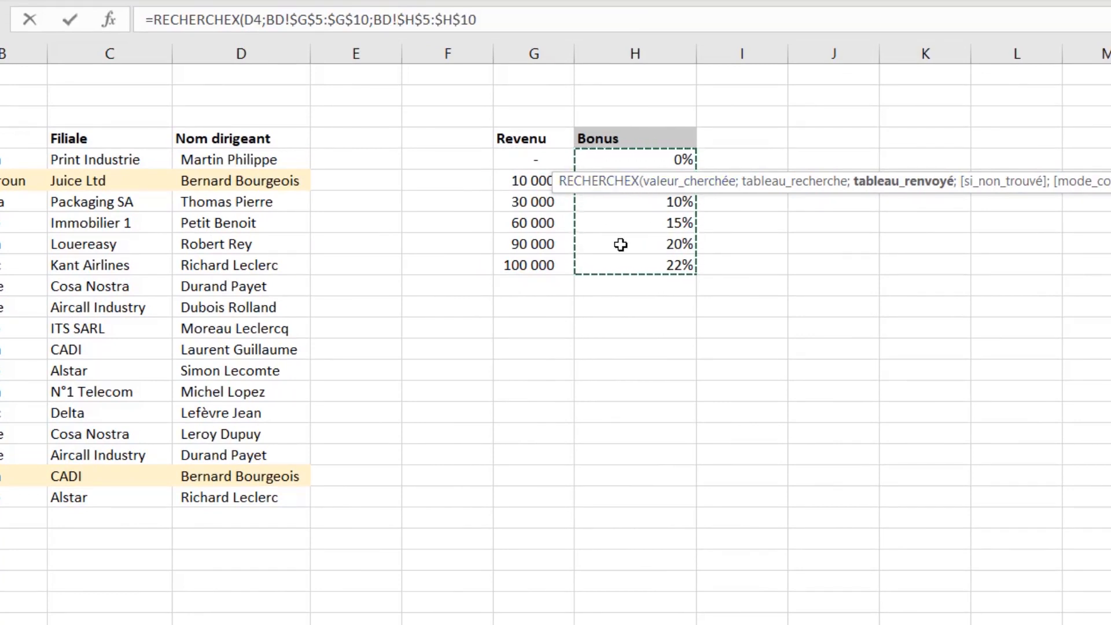
text(;)
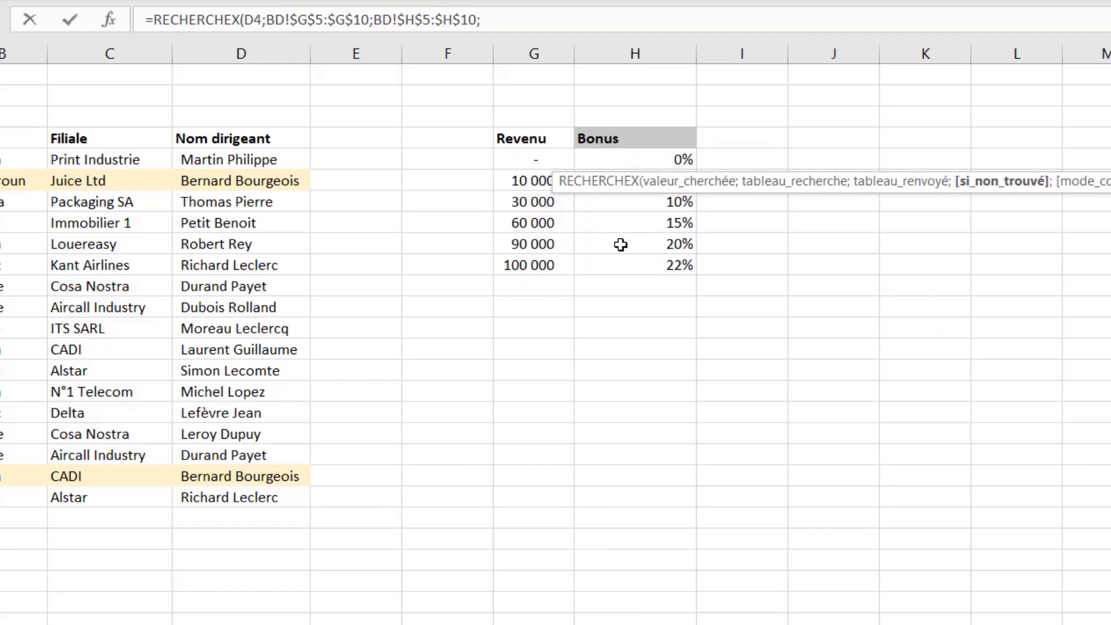
Leave the not-found argument empty, set the match mode to exact or next smaller item (-1), and complete the formula
text(;)
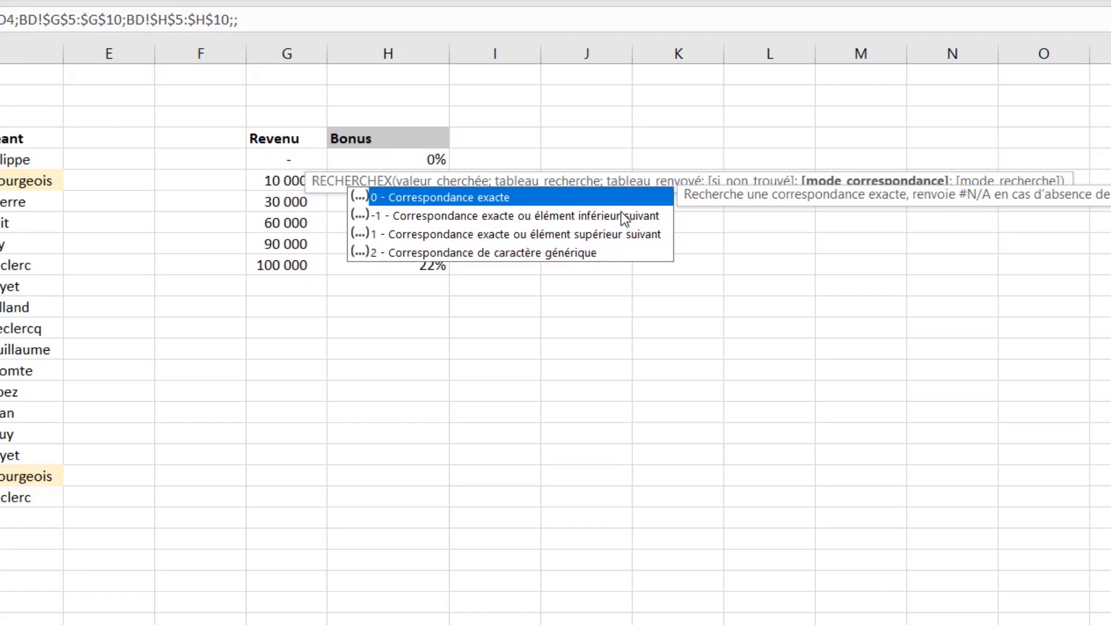
double_click(422, 216)
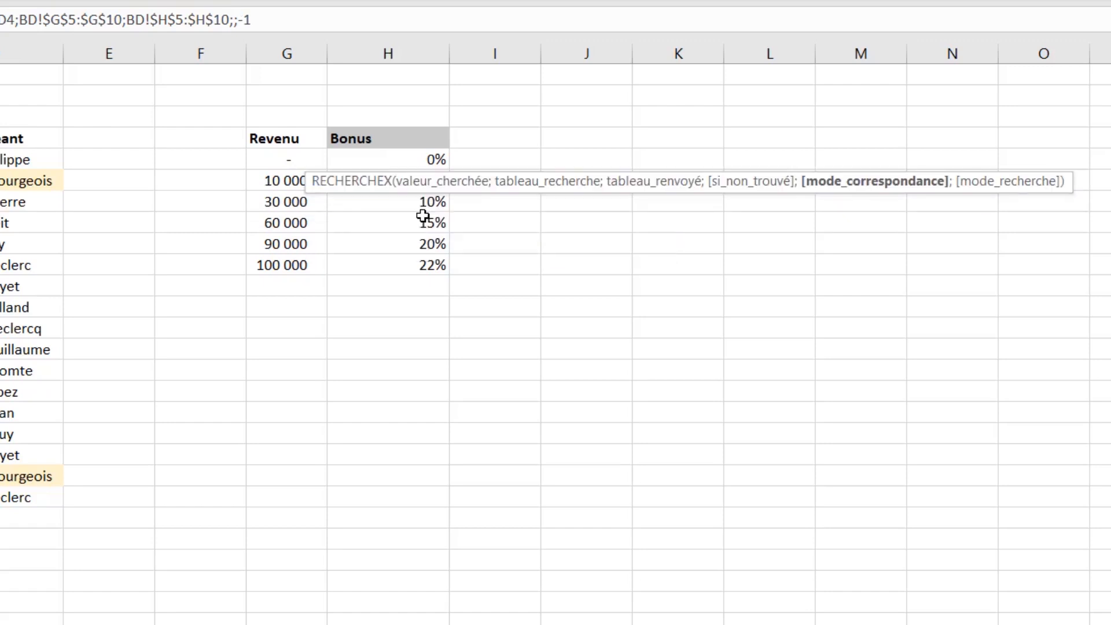
text())
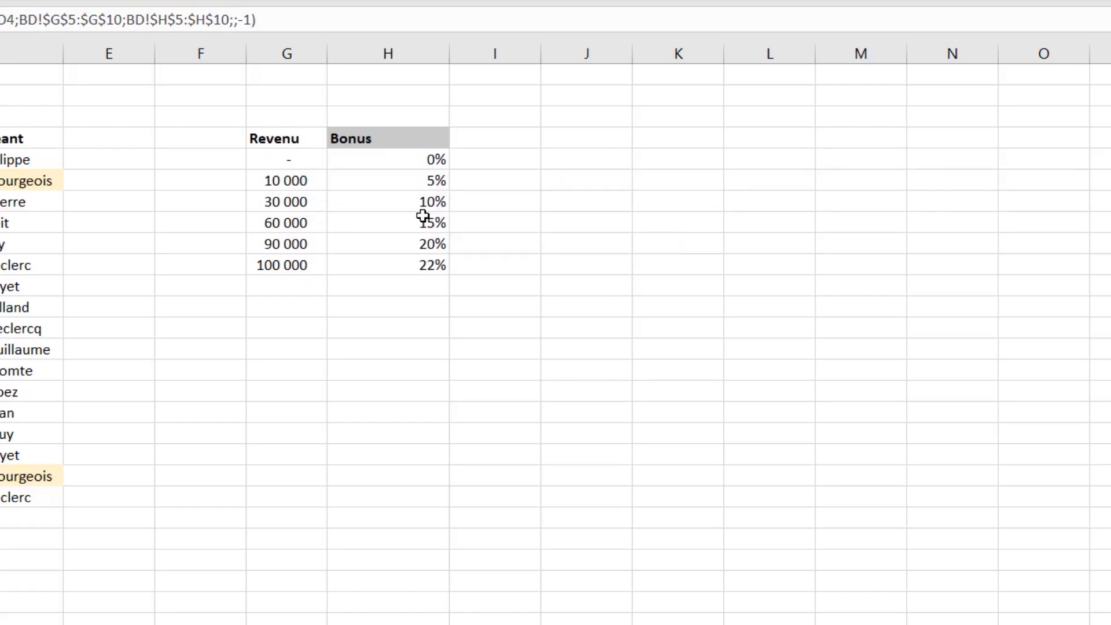
key(Return)
Fill the G4 formula down to G9 and format the Bonus (Taux) cells as Pourcentage
click(540, 156)
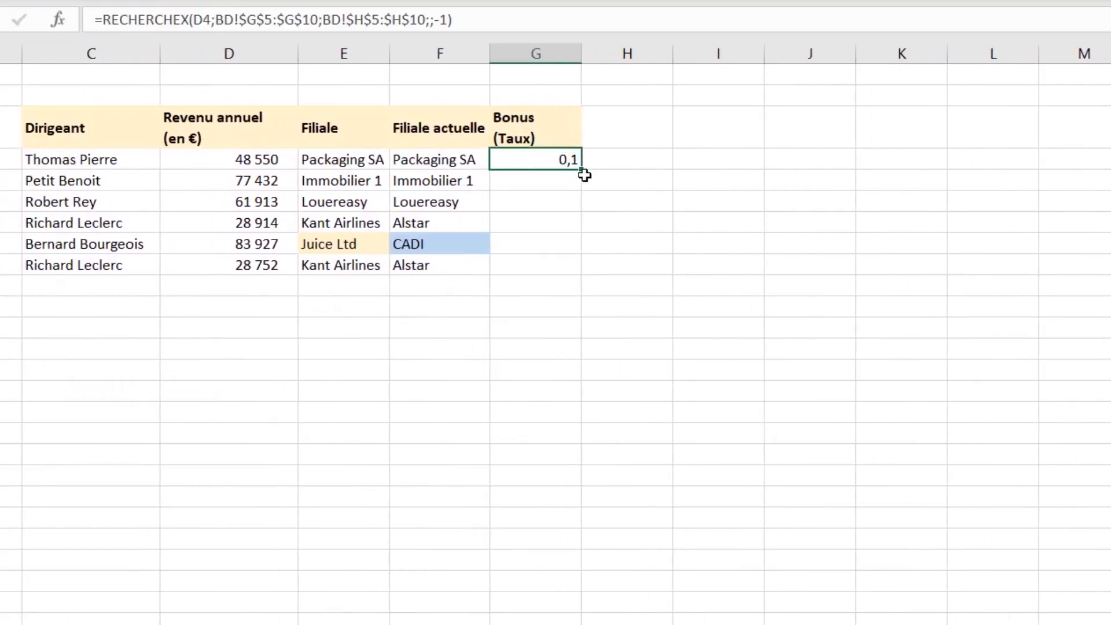
drag(579, 172, 572, 271)
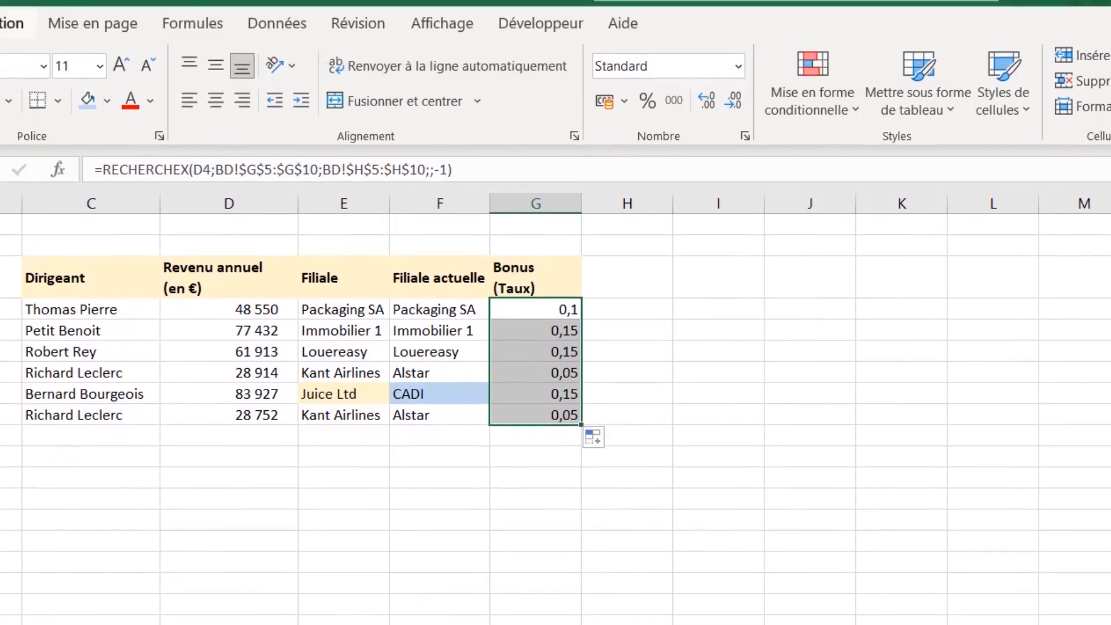
click(736, 65)
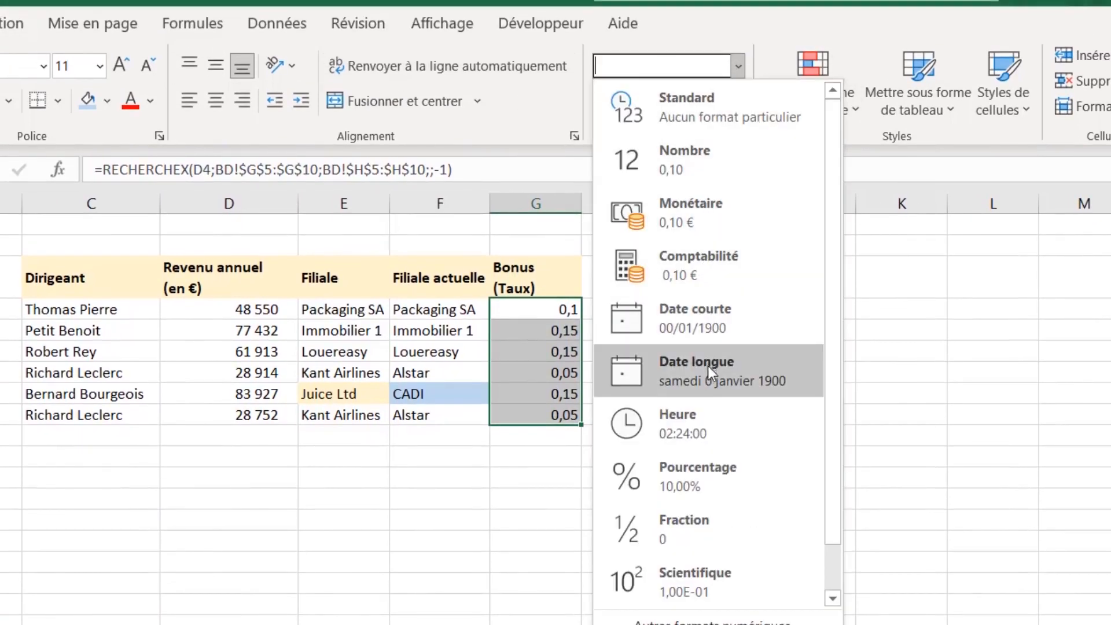
click(710, 482)
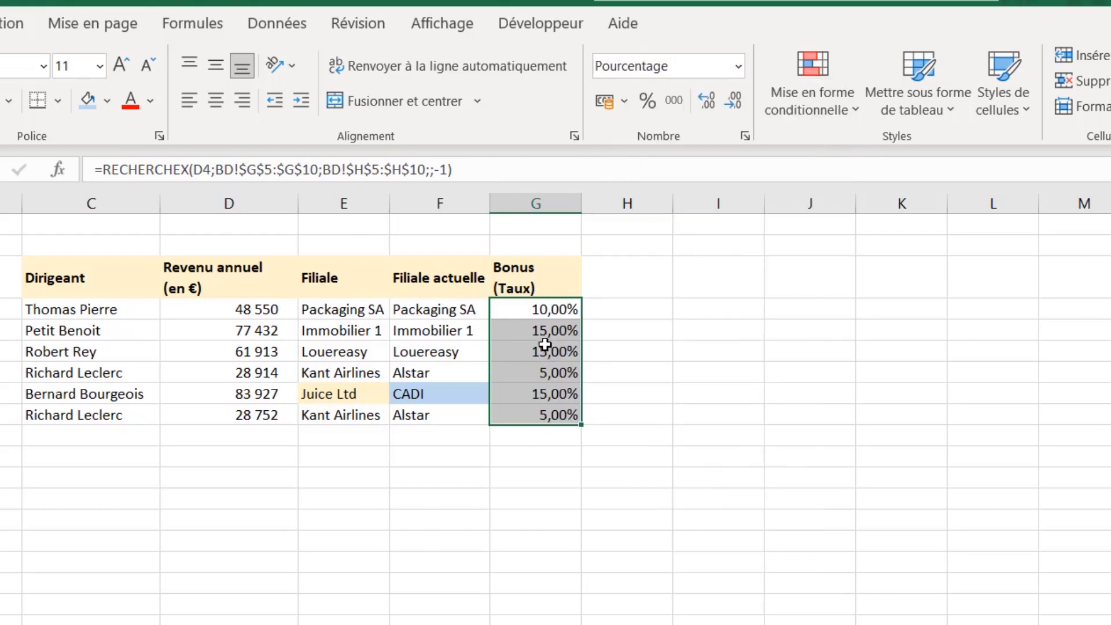
Reduce the Bonus (Taux) percentages in G4:G9 to zero decimal places
click(733, 101)
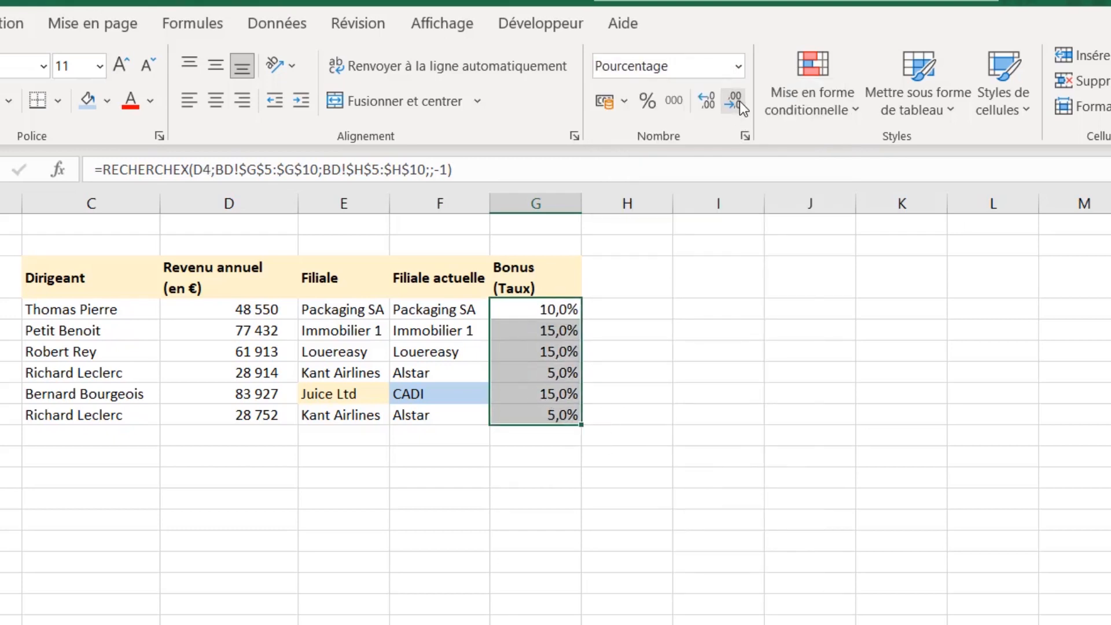
click(733, 100)
click(538, 314)
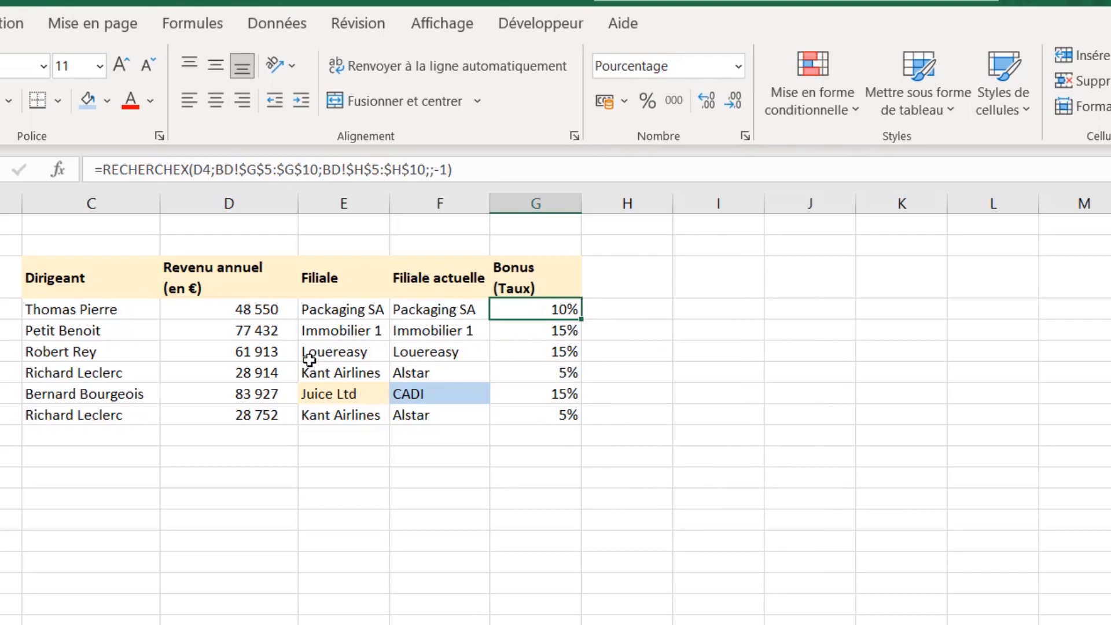
Check the first executive's annual revenue and bonus rate against the 30 000 and 60 000 Revenu brackets on the BD sheet
click(75, 289)
click(86, 309)
click(263, 311)
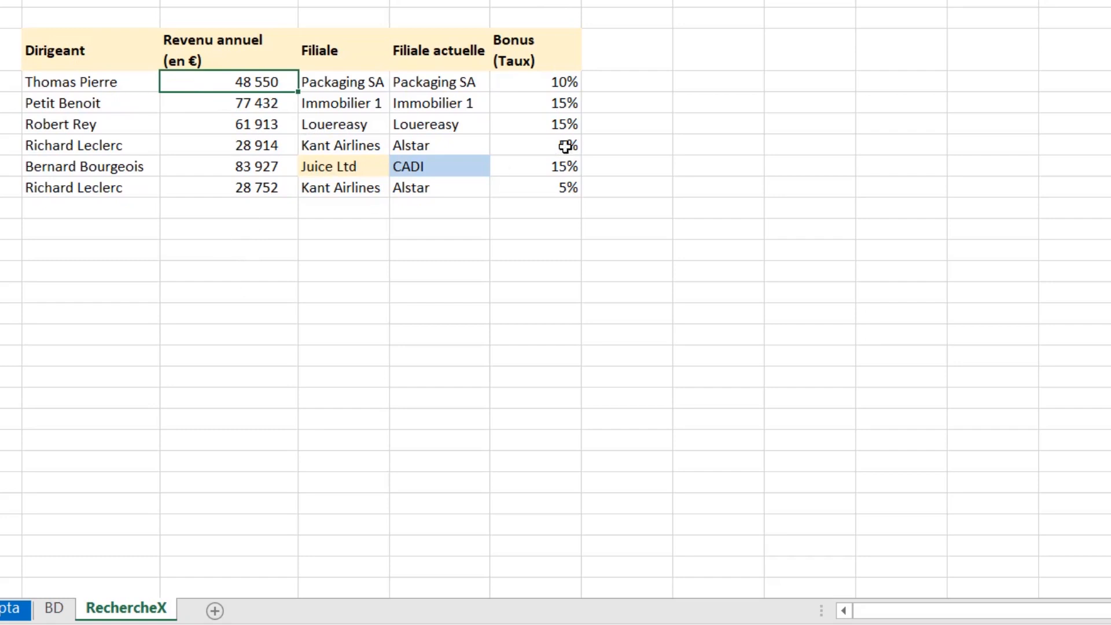
click(546, 81)
click(54, 607)
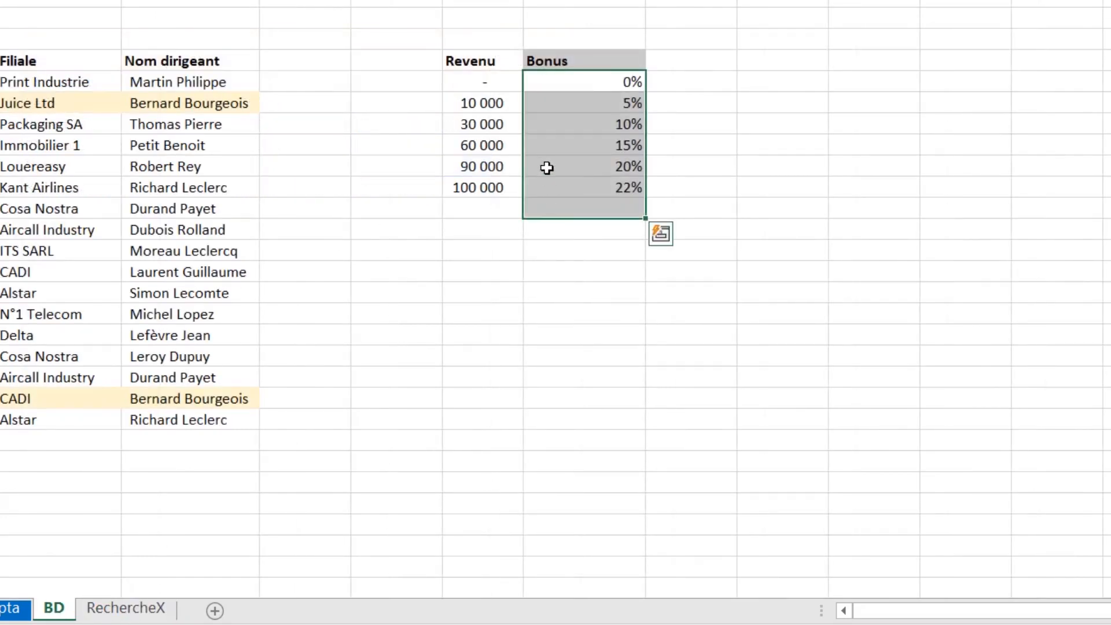
drag(507, 124, 568, 121)
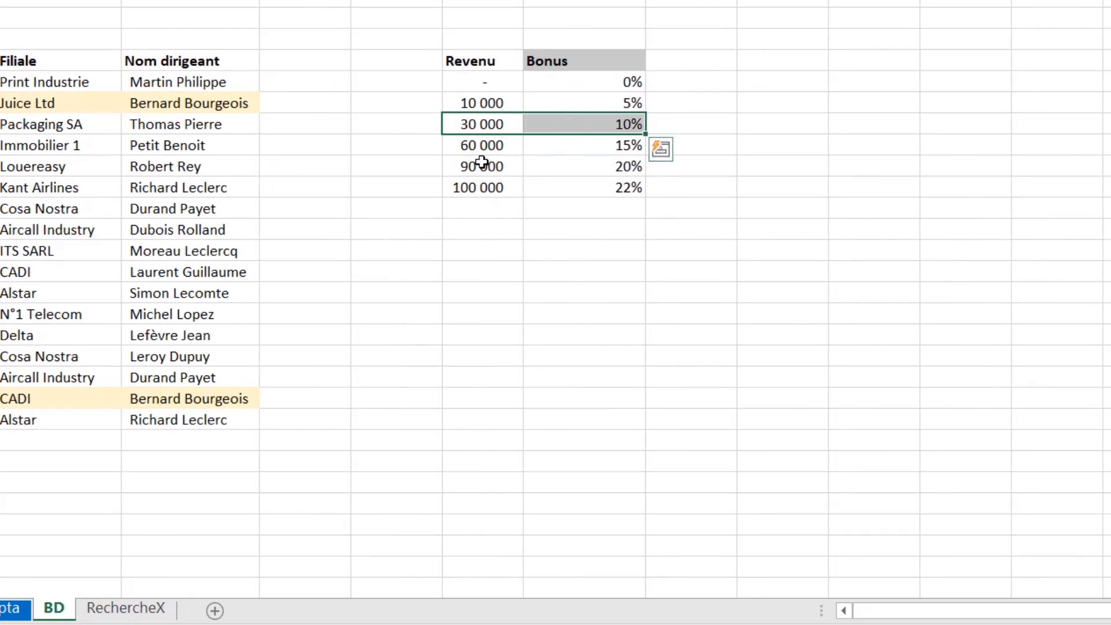
drag(498, 146, 538, 149)
click(502, 121)
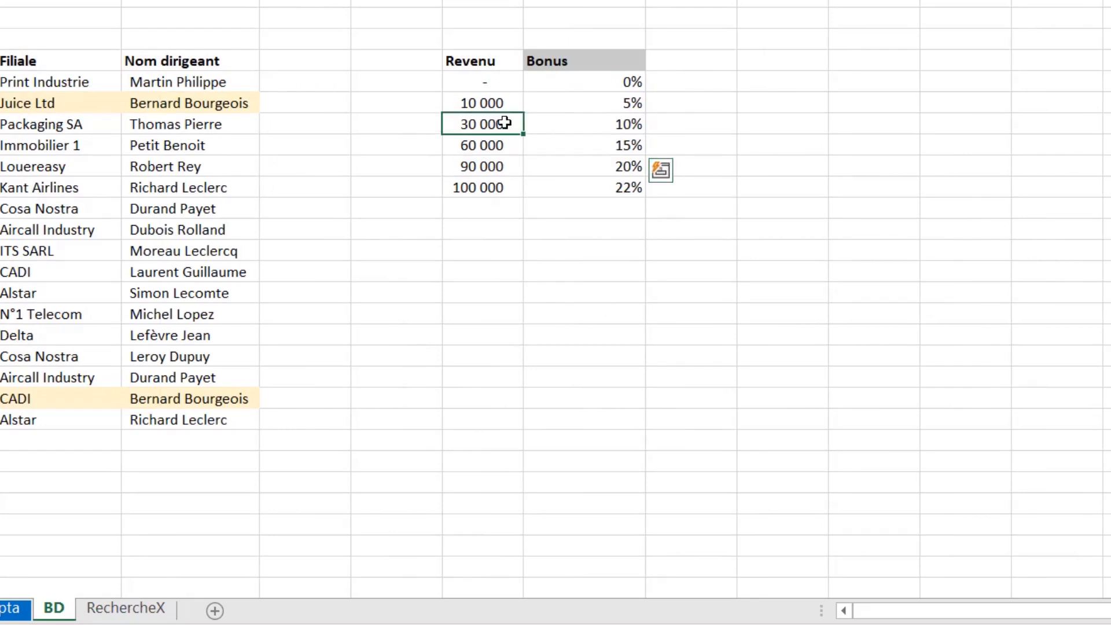
click(597, 125)
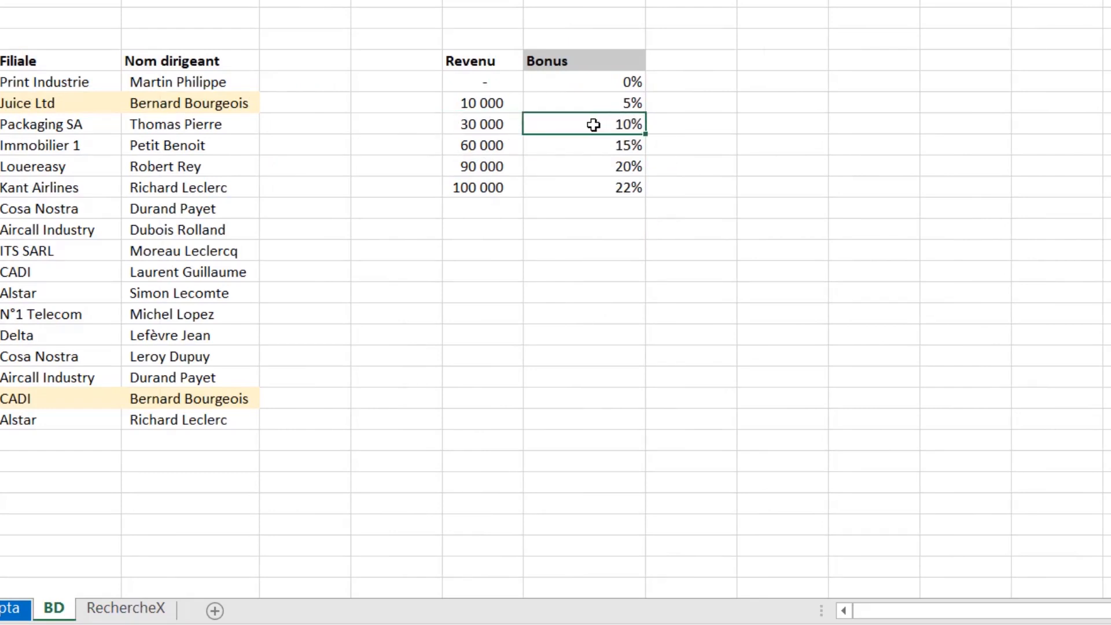
Sort BD's Revenu and Bonus table by Revenu from largest to smallest
click(501, 86)
right_click(500, 85)
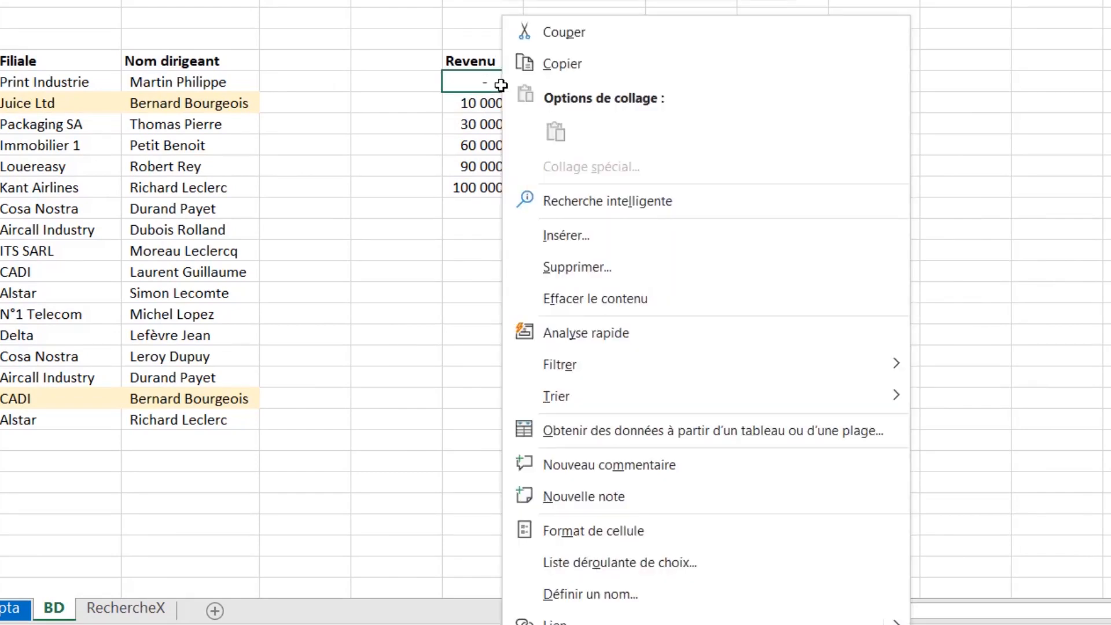
mouse_move(672, 405)
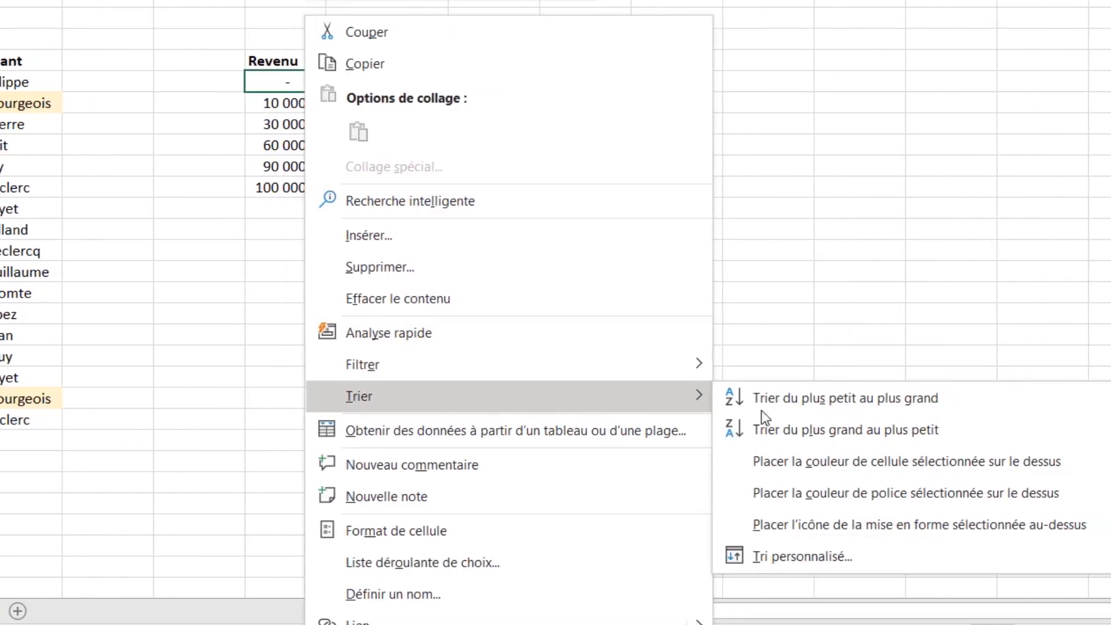
click(834, 428)
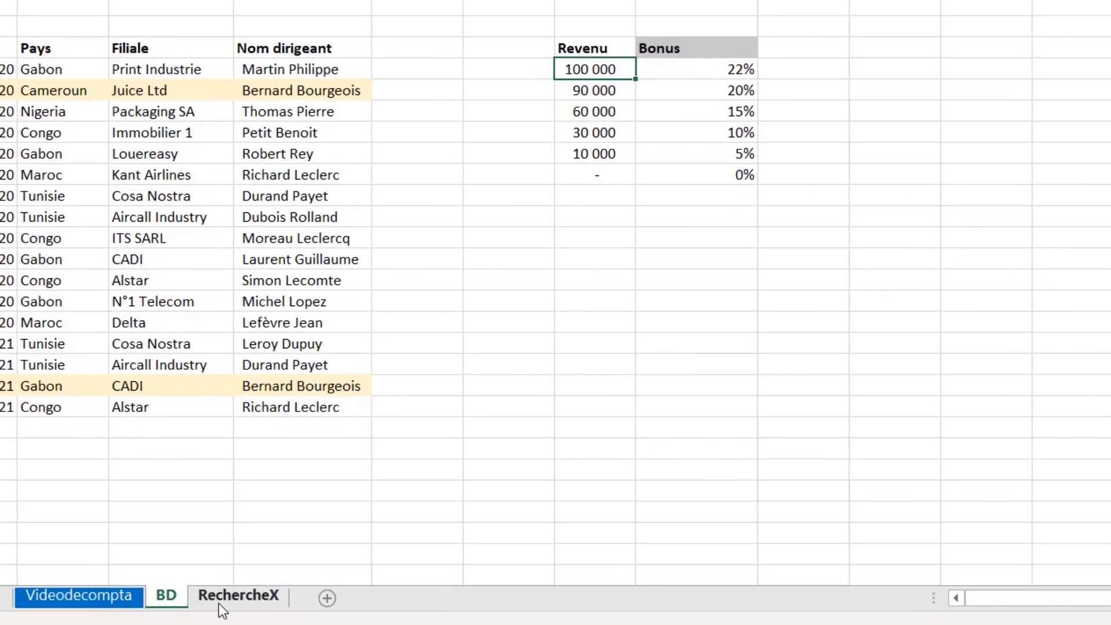
Review the Bonus (Taux) results in the first two rows of the RechercheX sheet against the reordered thresholds
click(196, 600)
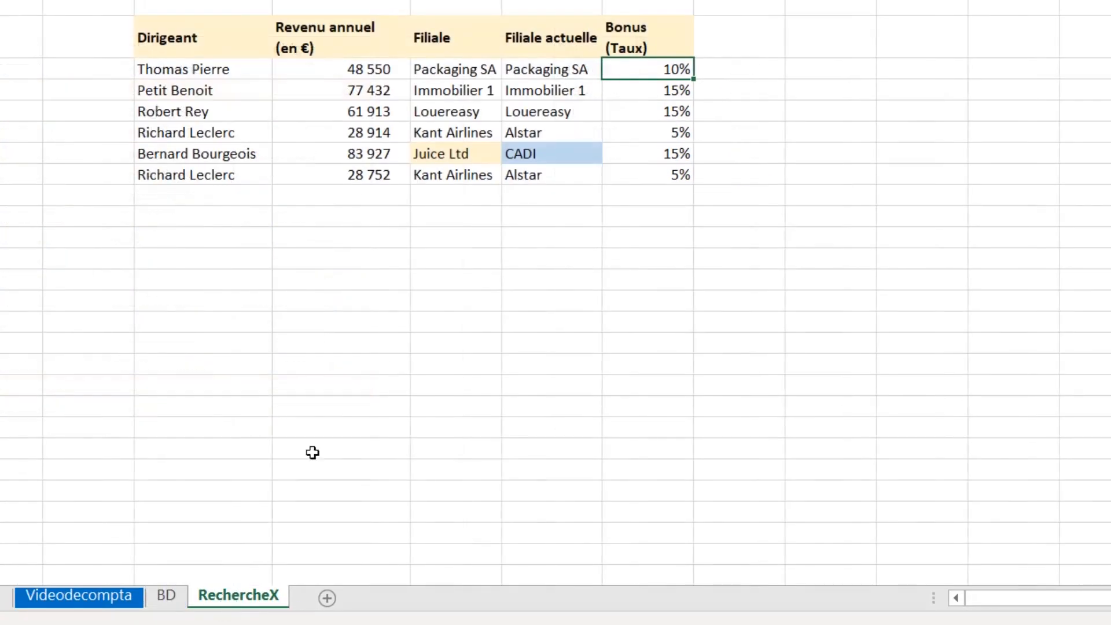
click(174, 69)
click(654, 64)
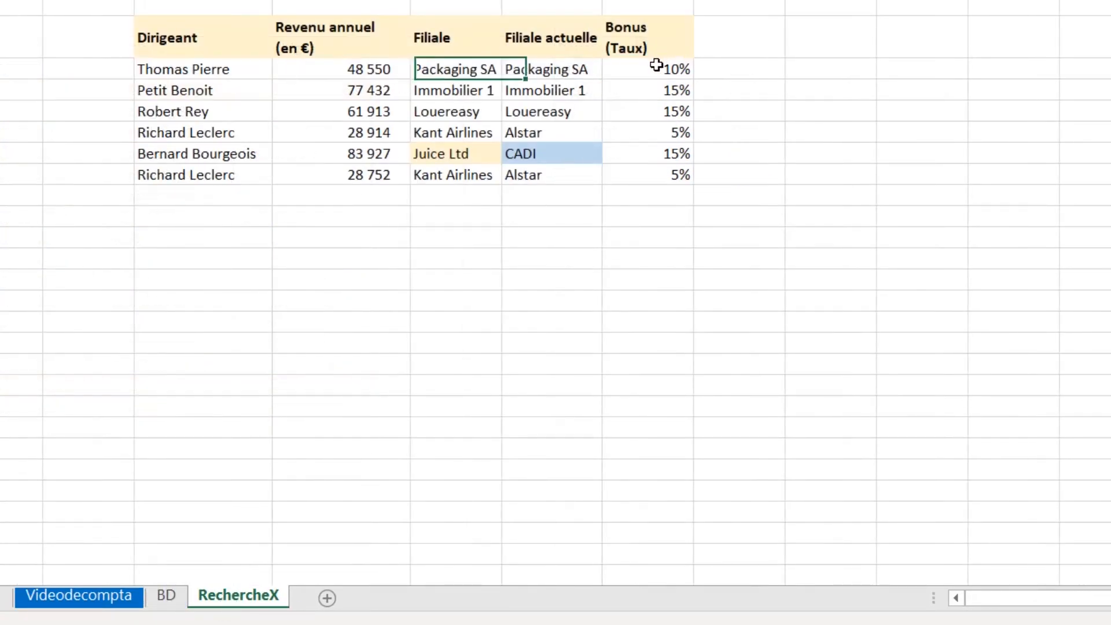
click(634, 88)
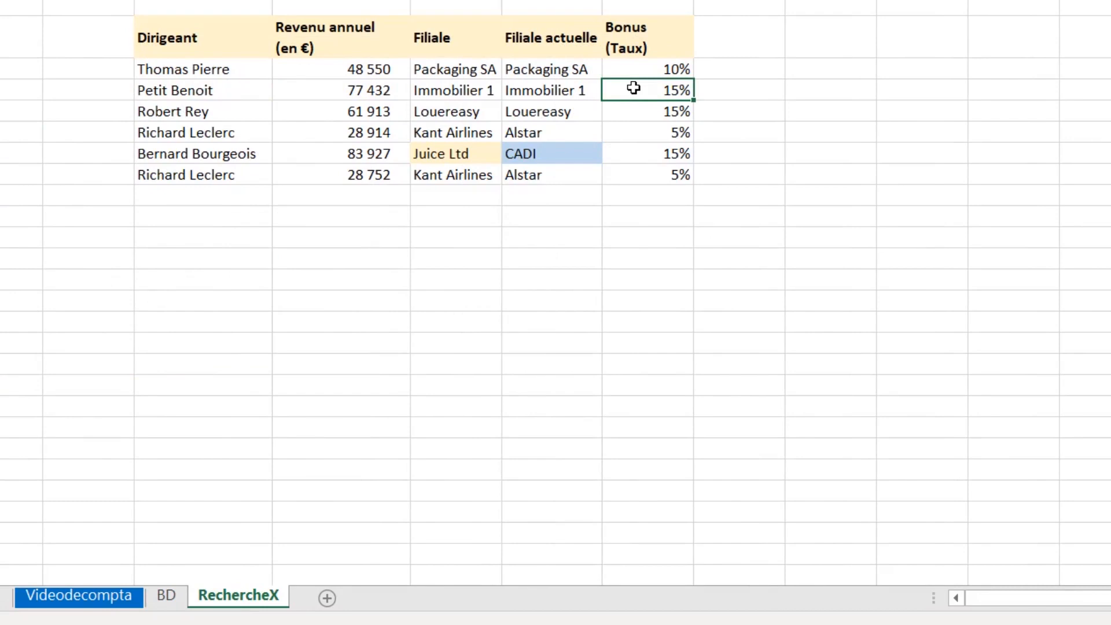